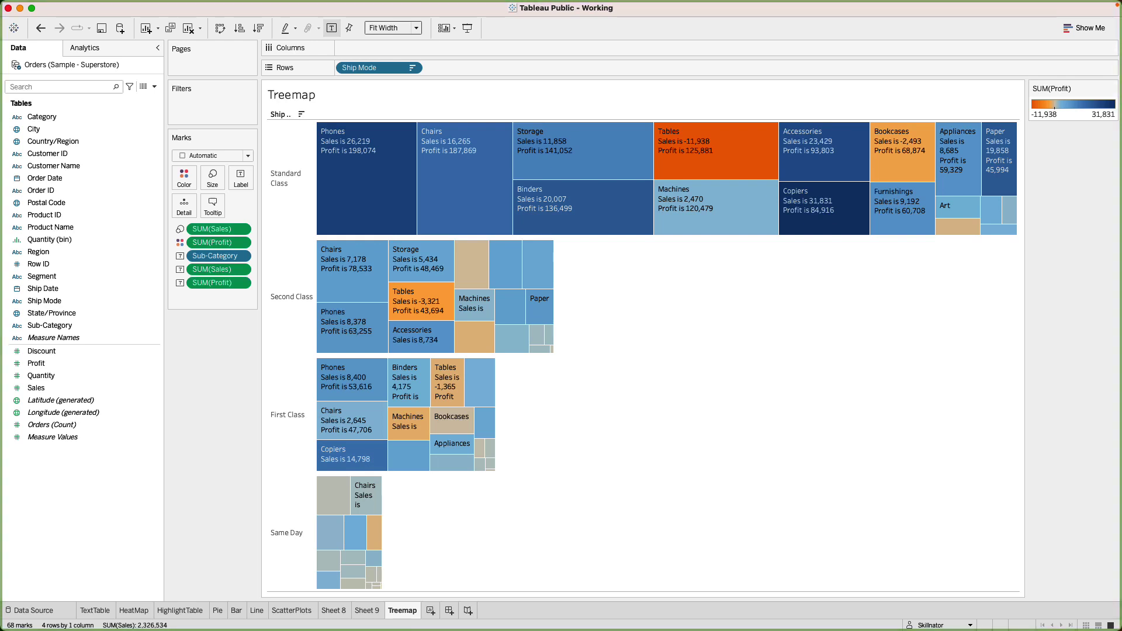
Step: On a new sheet, chart Sales by Sub-Category as bars sorted descending with Fit Height
click(431, 610)
click(62, 388)
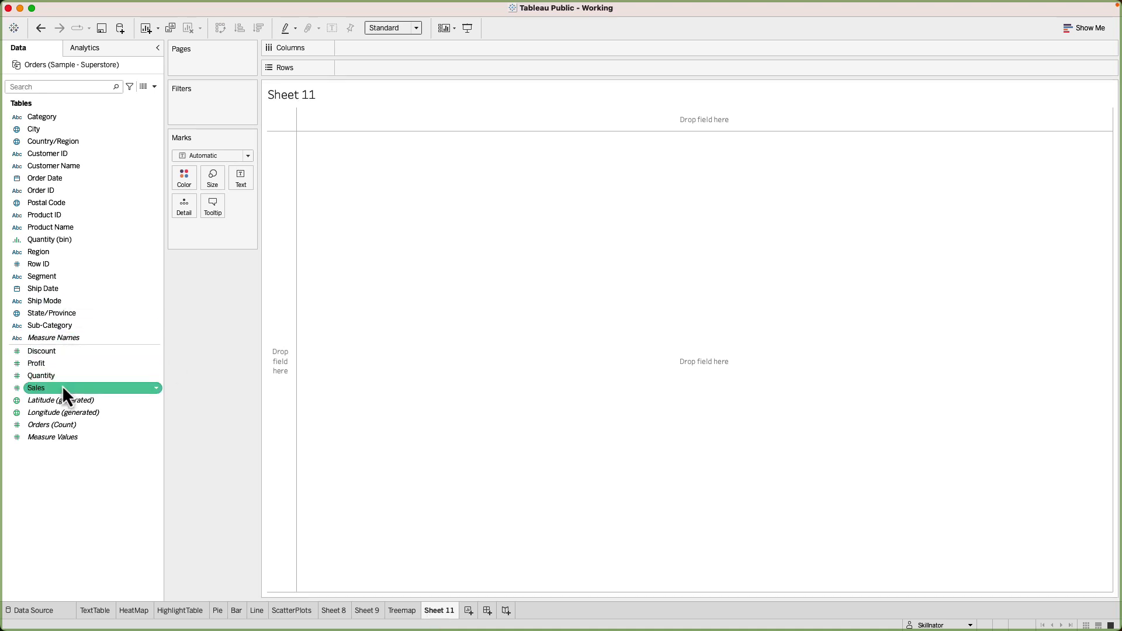
mouse_move(61, 388)
mouse_down()
mouse_move(327, 49)
mouse_move(366, 50)
mouse_up()
mouse_move(63, 327)
mouse_down()
mouse_move(331, 164)
mouse_move(396, 71)
mouse_up()
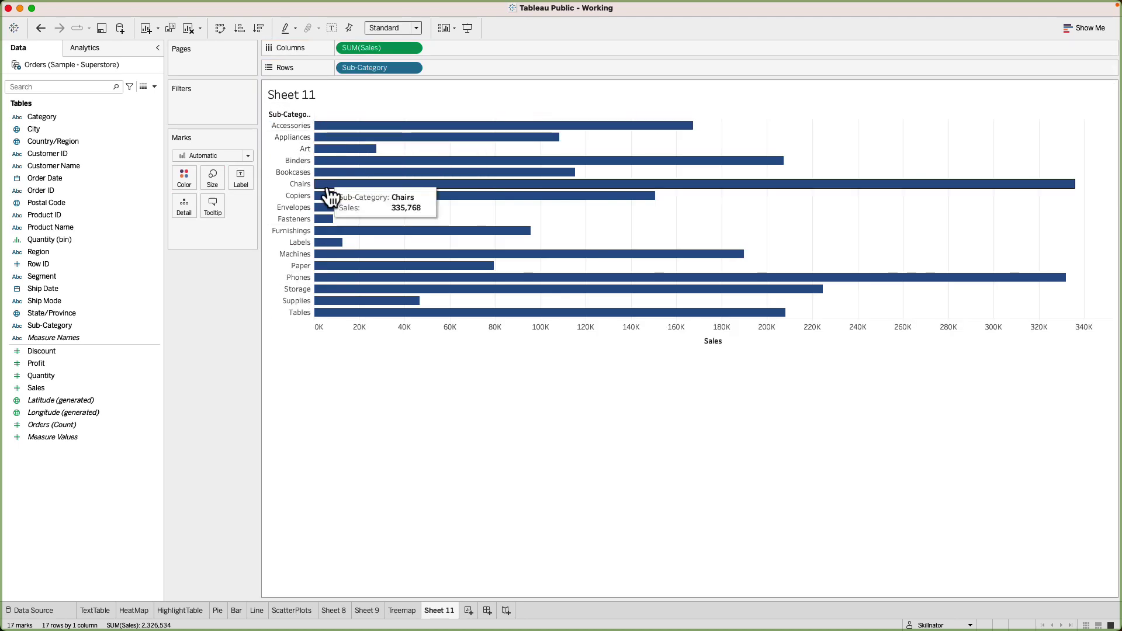
click(729, 342)
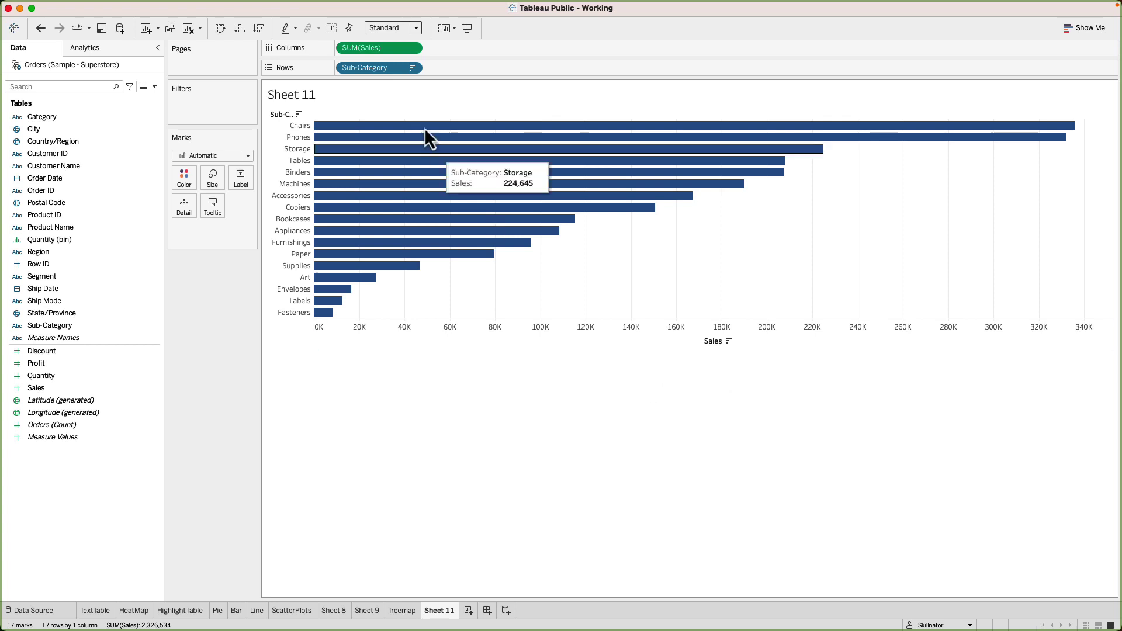
click(417, 30)
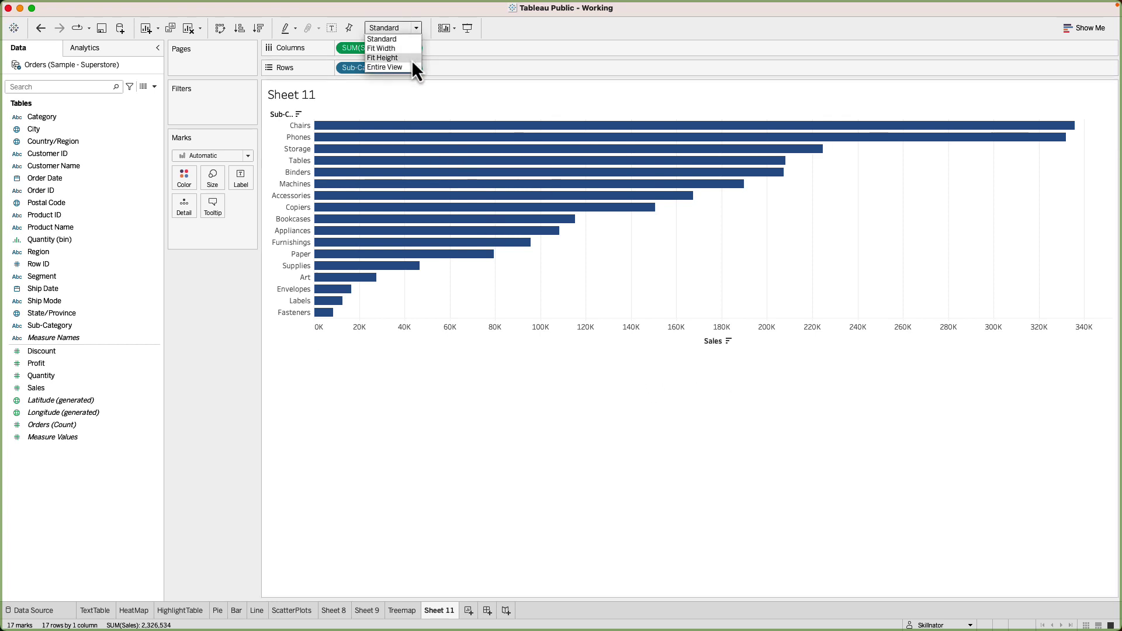
click(412, 58)
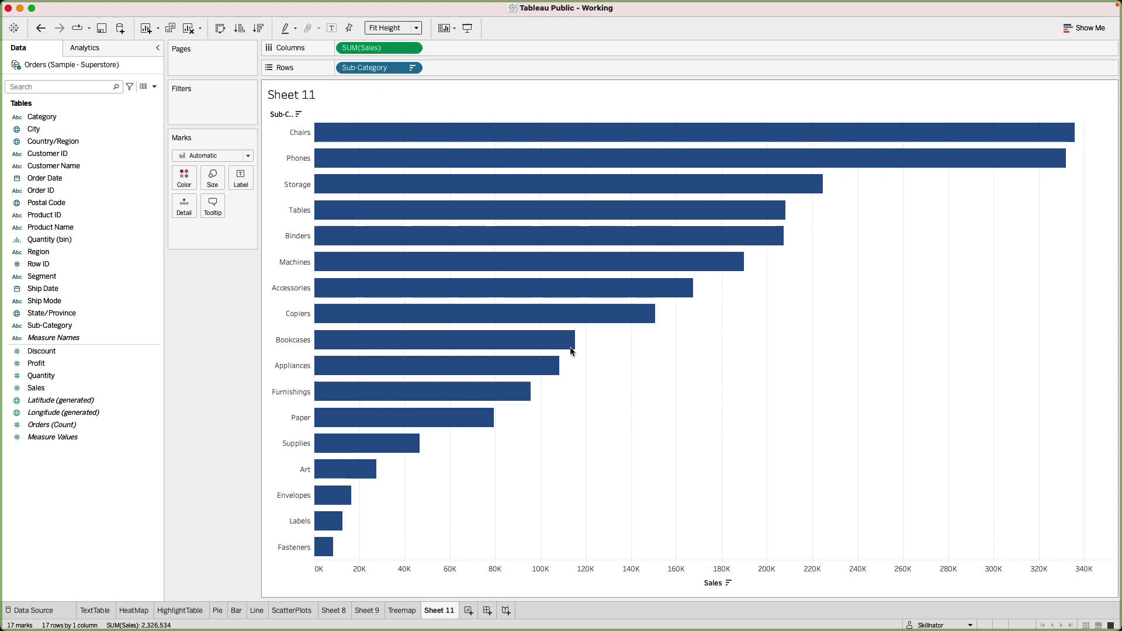
Step: Turn on Show mark labels so each bar displays its Sales total, e.g. 335,768 for Chairs
mouse_move(617, 247)
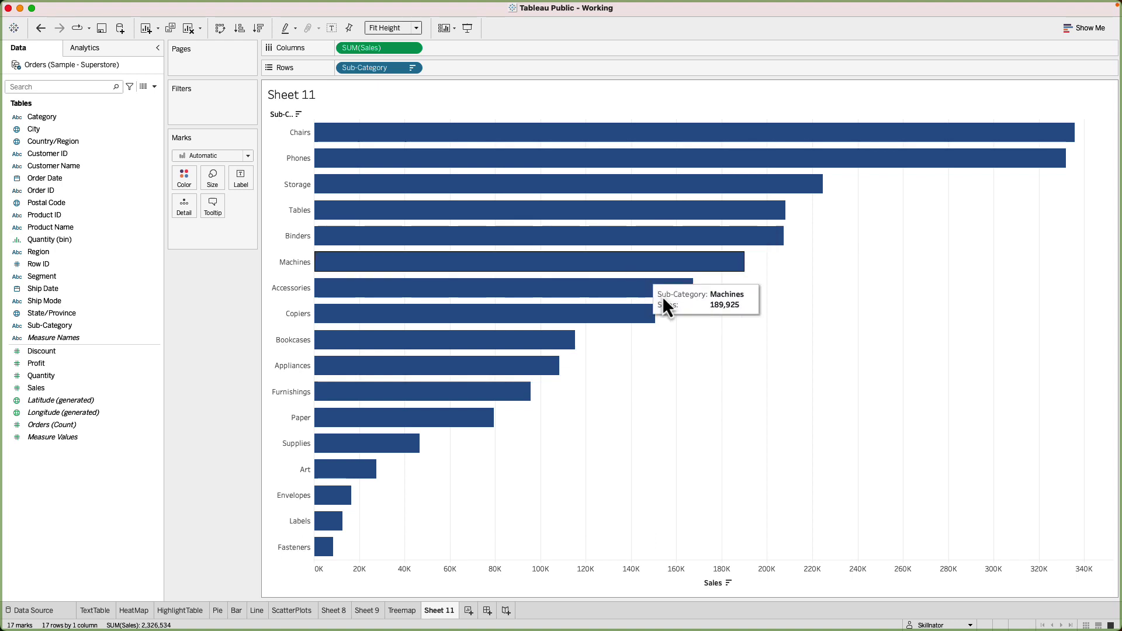
click(241, 178)
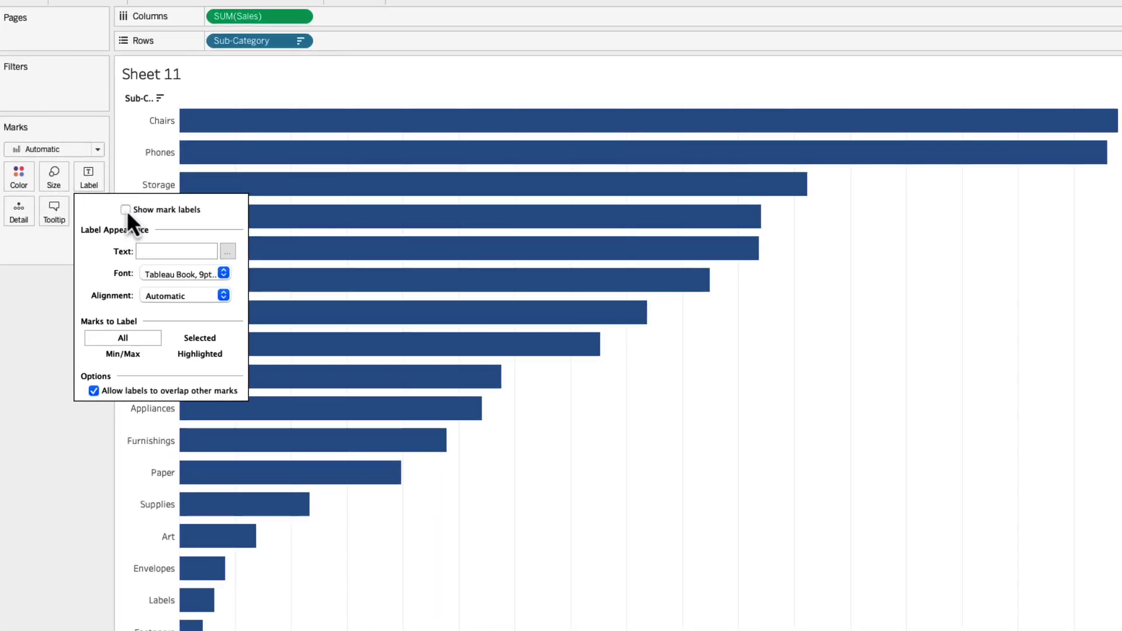
click(125, 209)
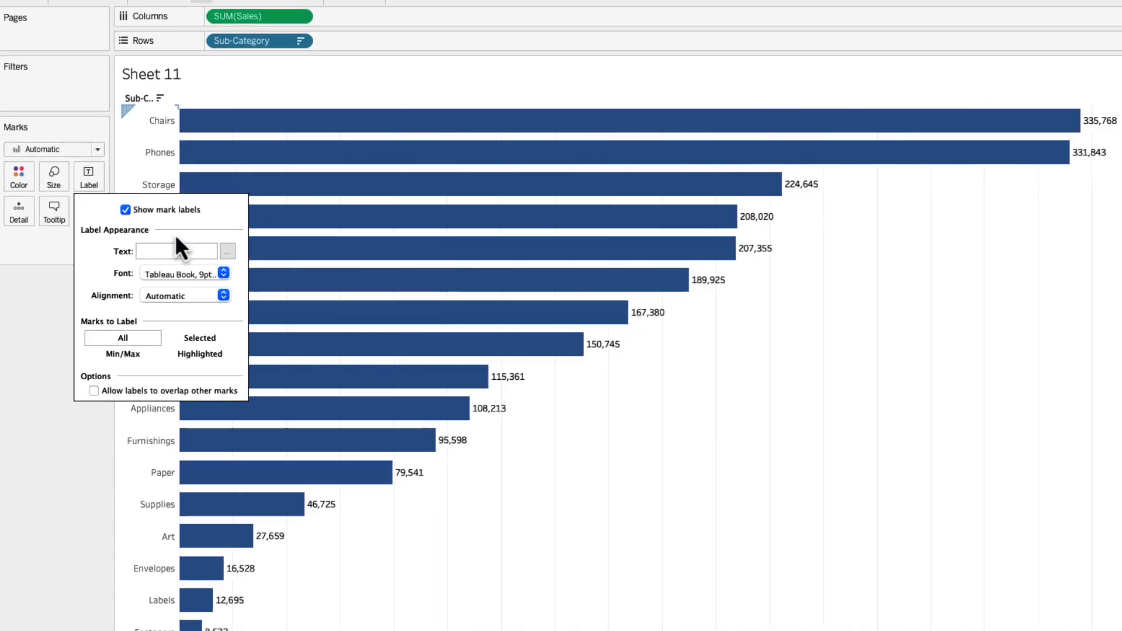
click(836, 247)
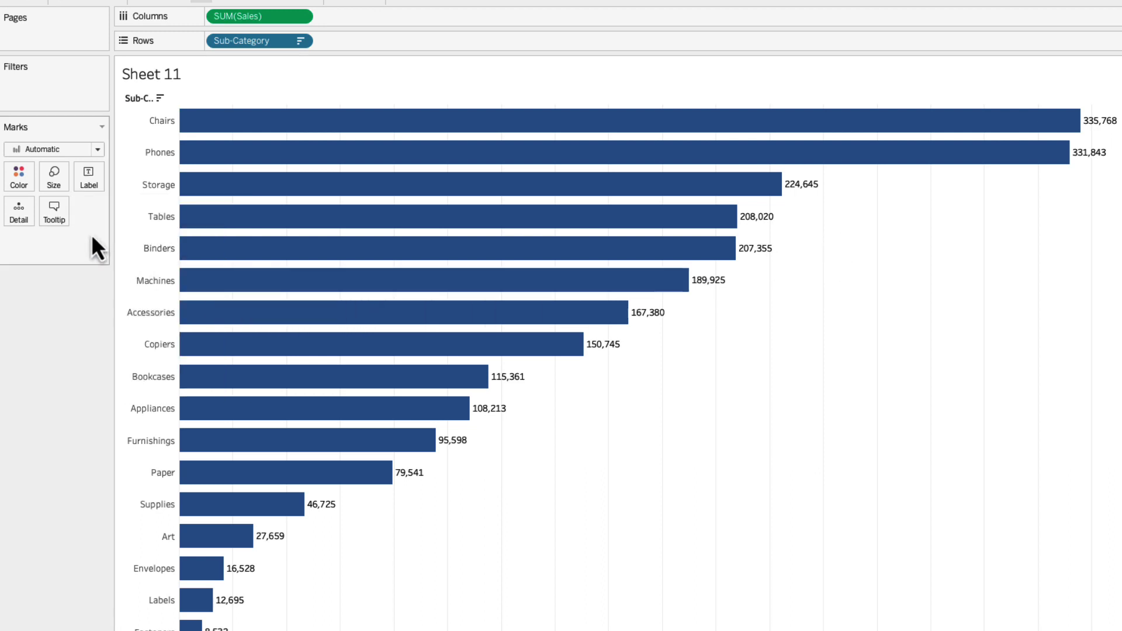
click(90, 182)
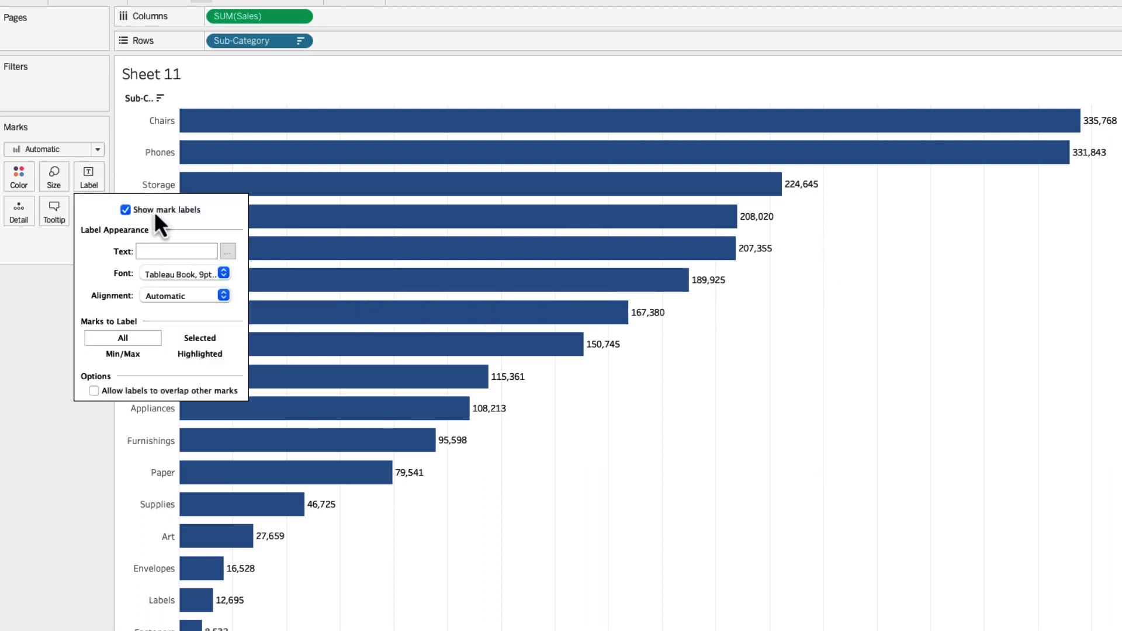
click(868, 195)
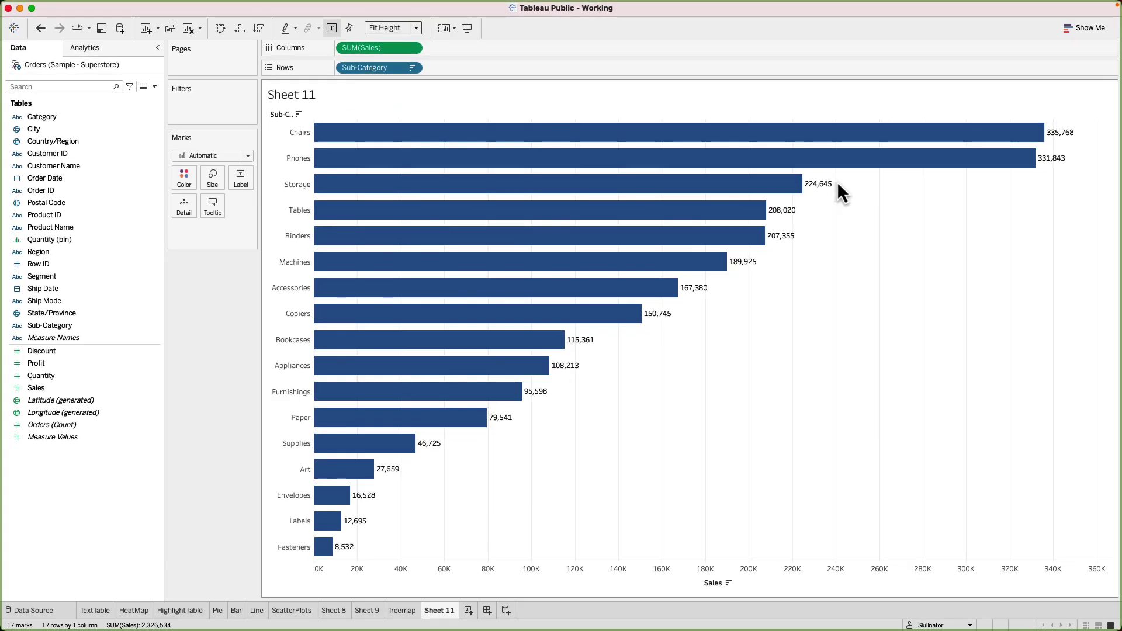
Step: Add Profit and then Sales to the Label shelf so each bar shows both totals
click(120, 361)
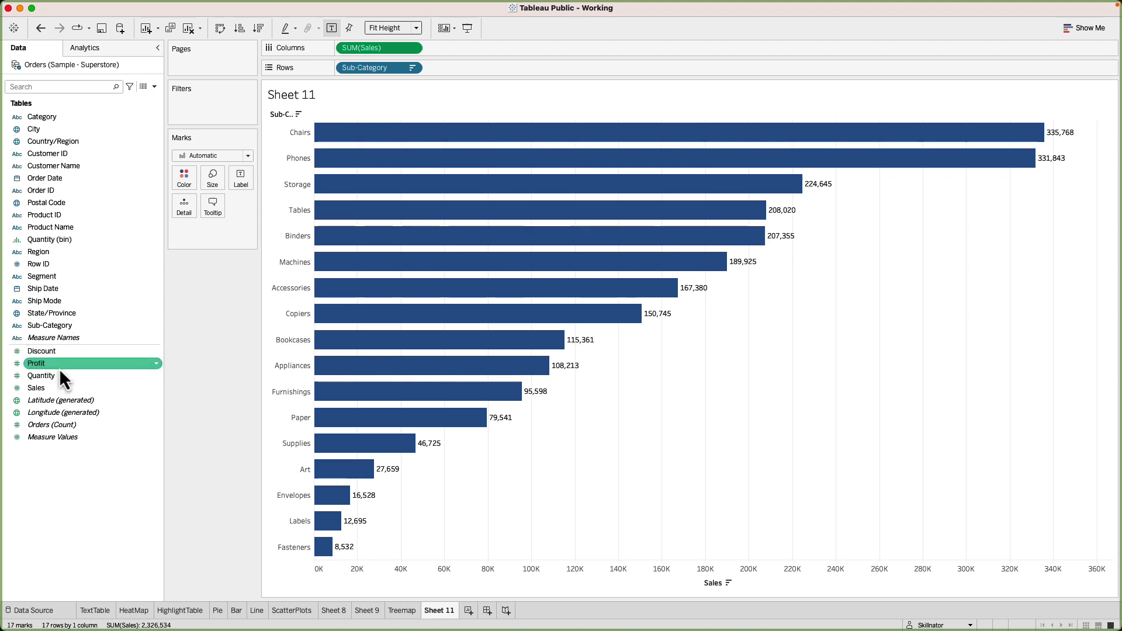
drag(58, 367, 244, 187)
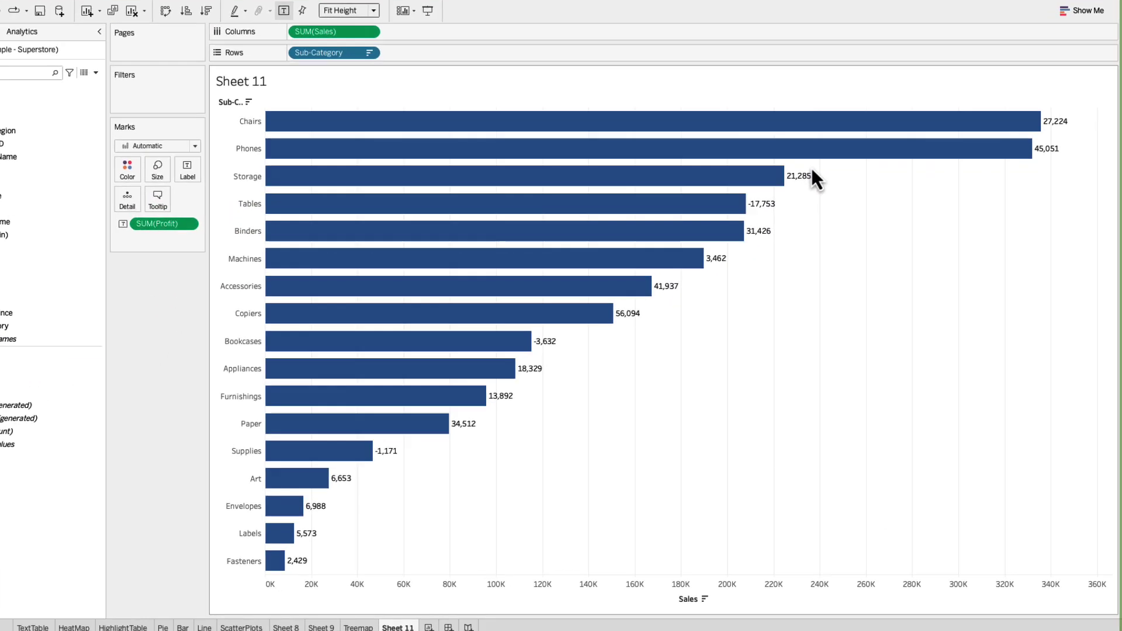
mouse_move(811, 178)
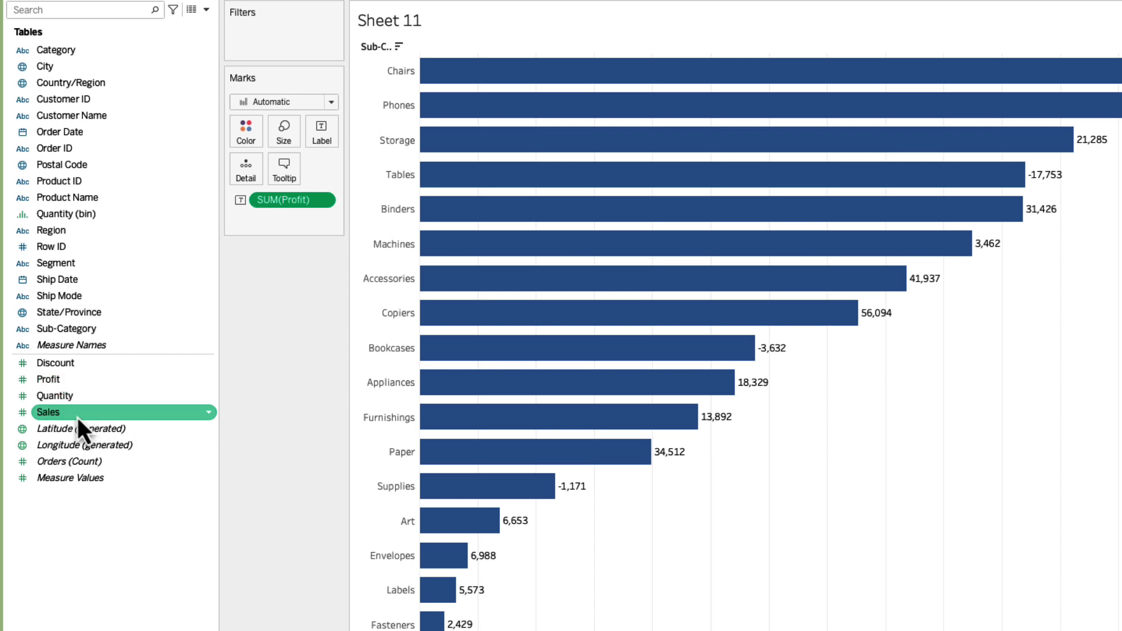
drag(77, 418, 324, 153)
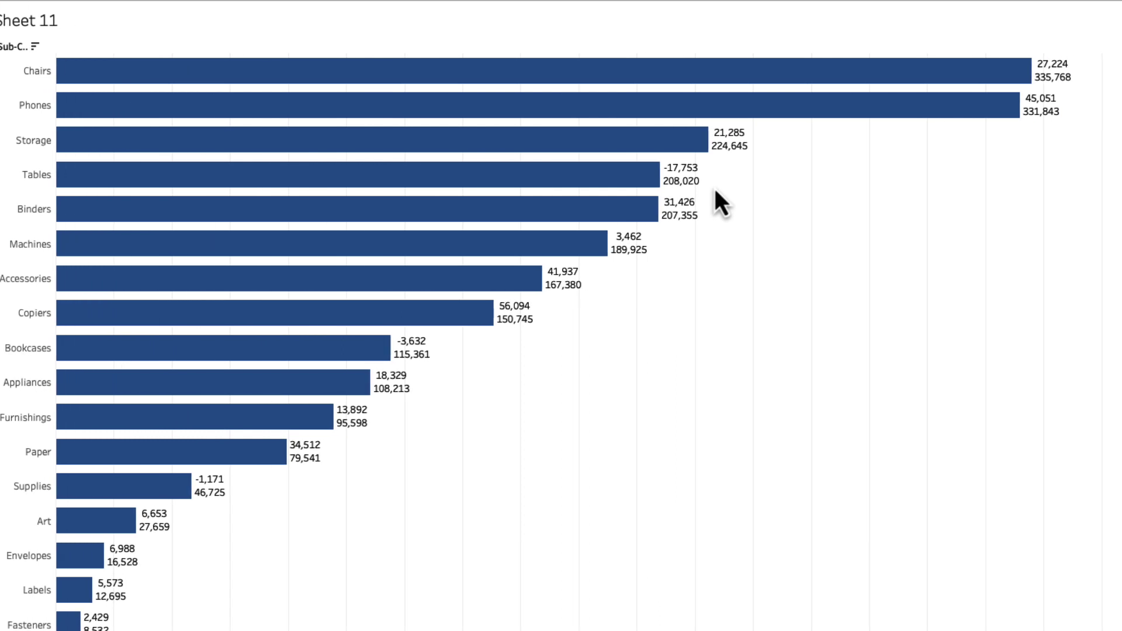
mouse_move(701, 184)
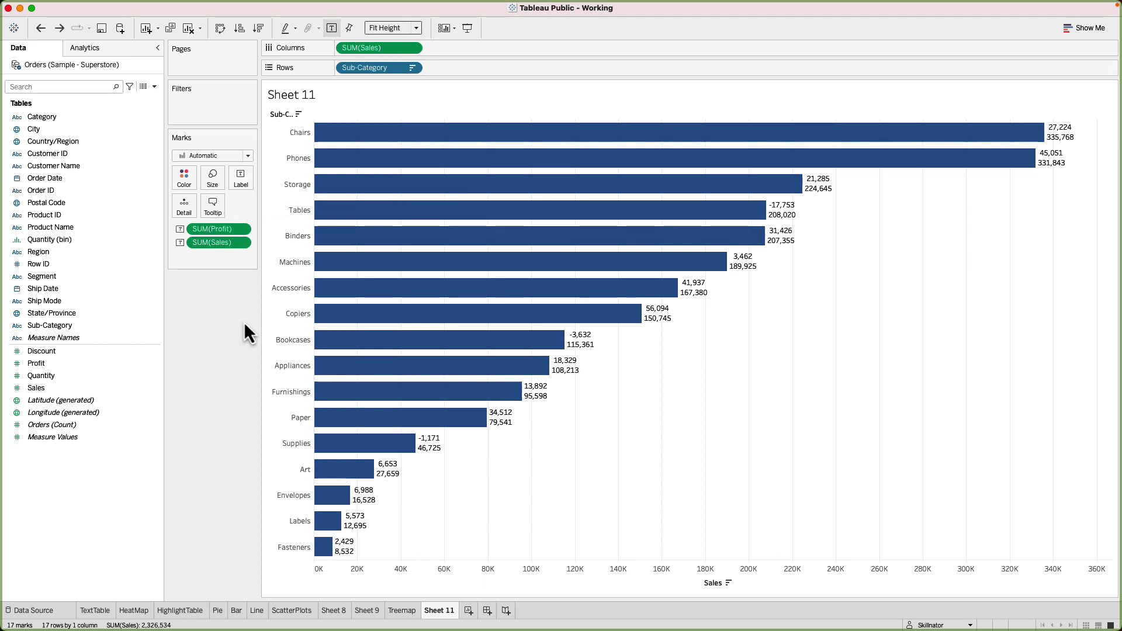
Step: Try the label font and alignment options, leaving label alignment on Automatic
click(244, 181)
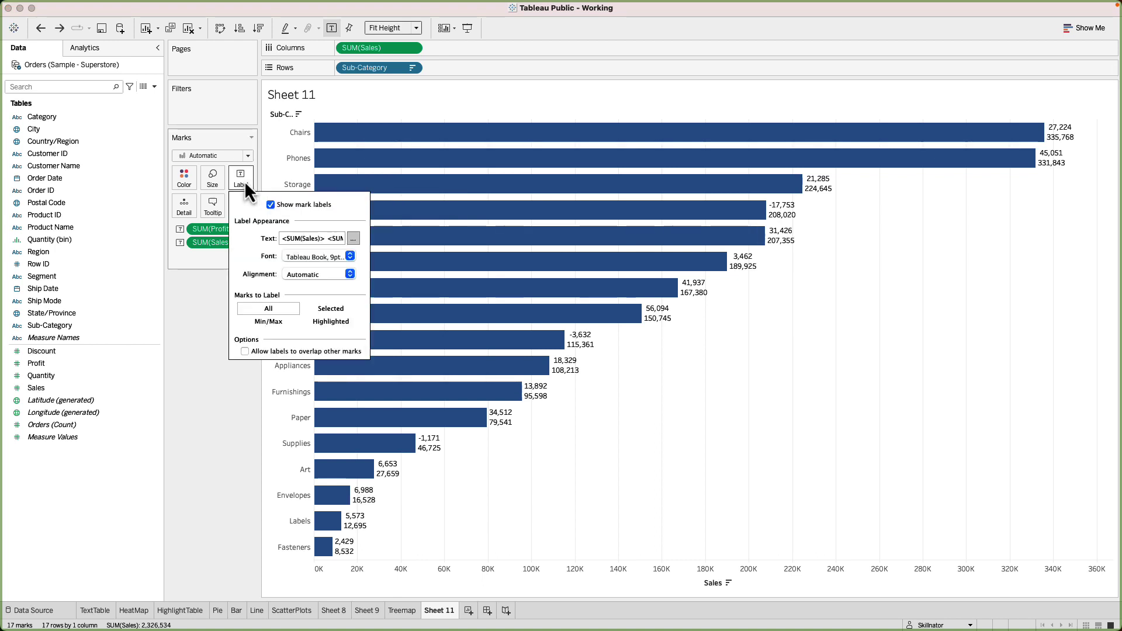
click(349, 257)
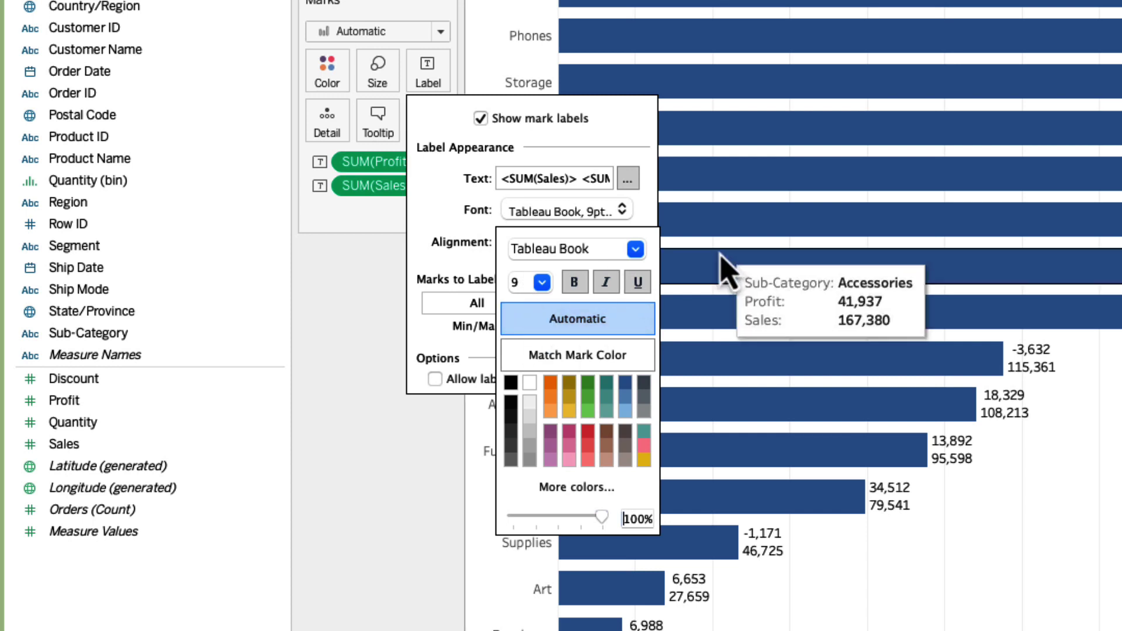
click(456, 222)
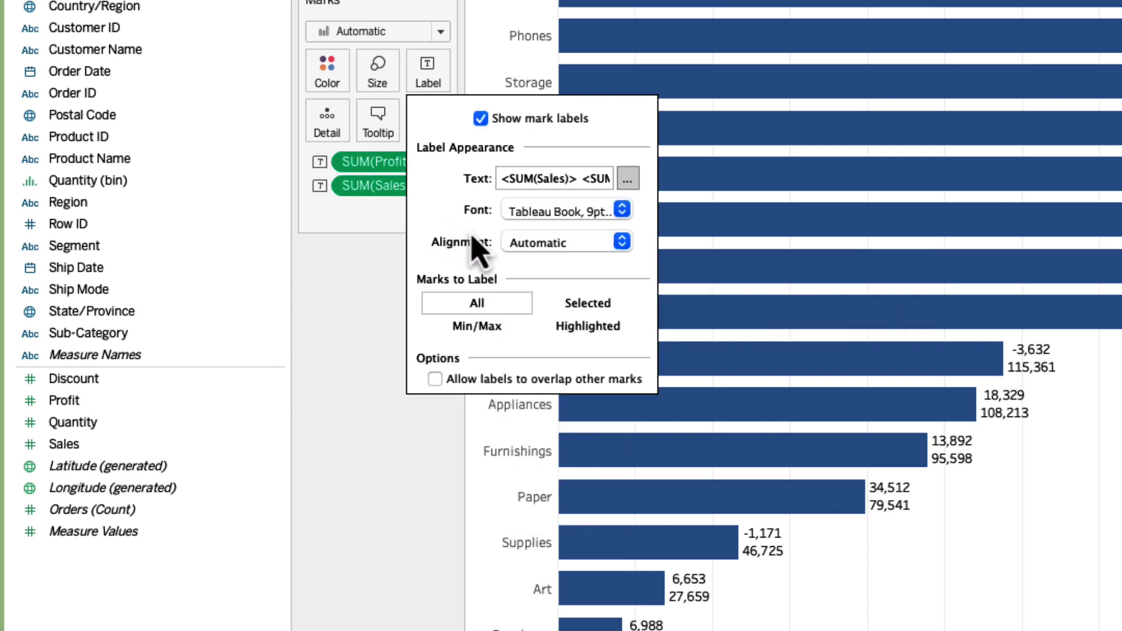
click(594, 253)
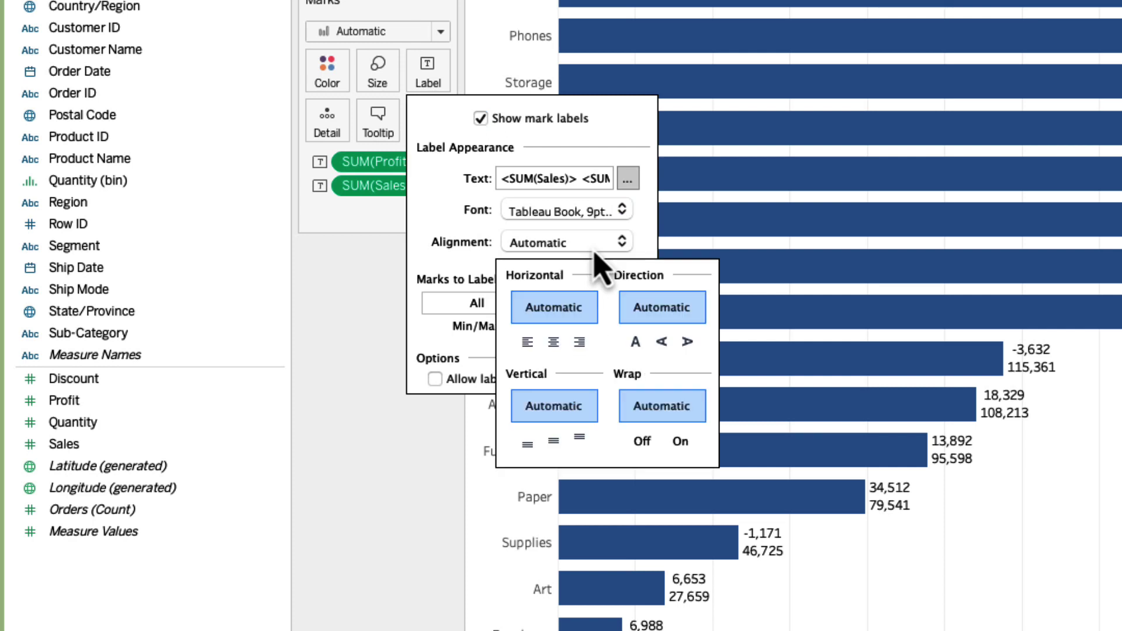
click(553, 350)
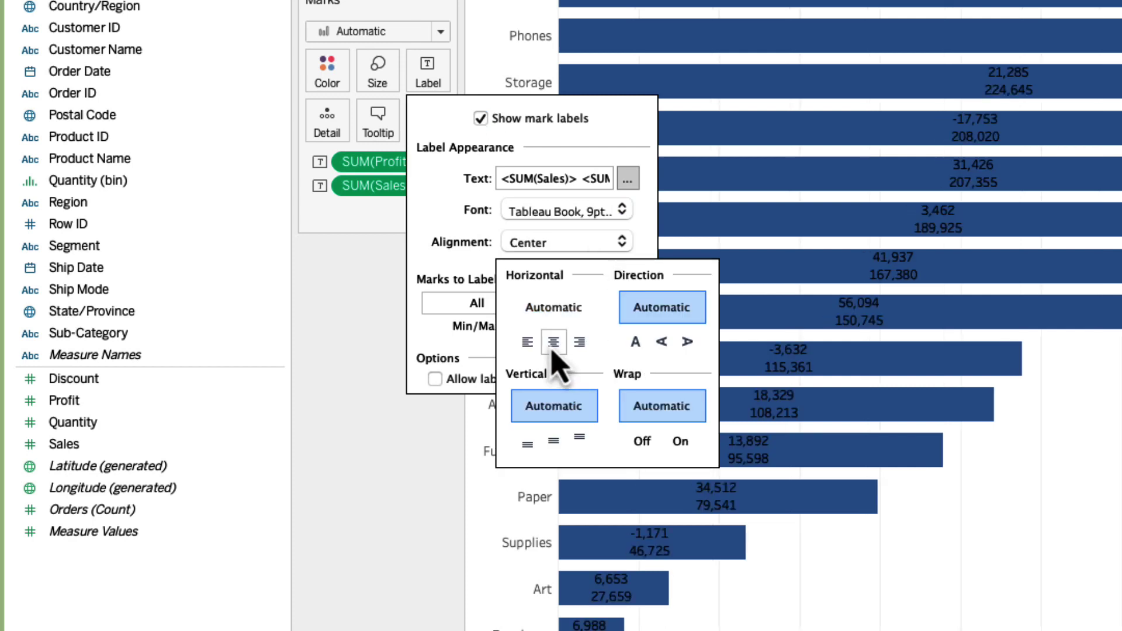
click(529, 349)
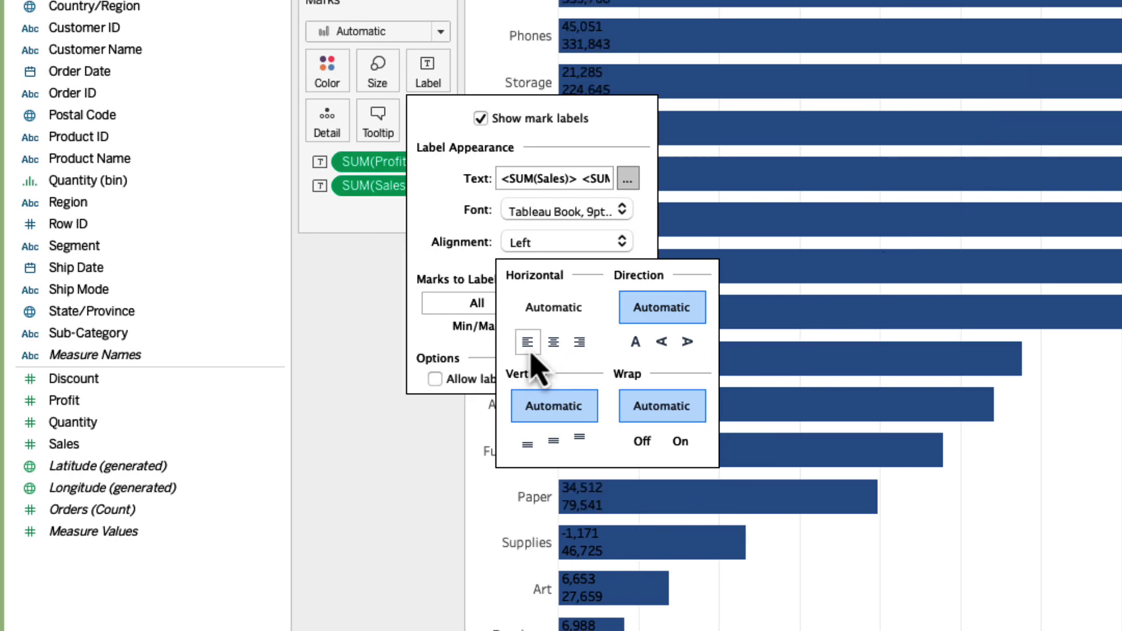
click(554, 319)
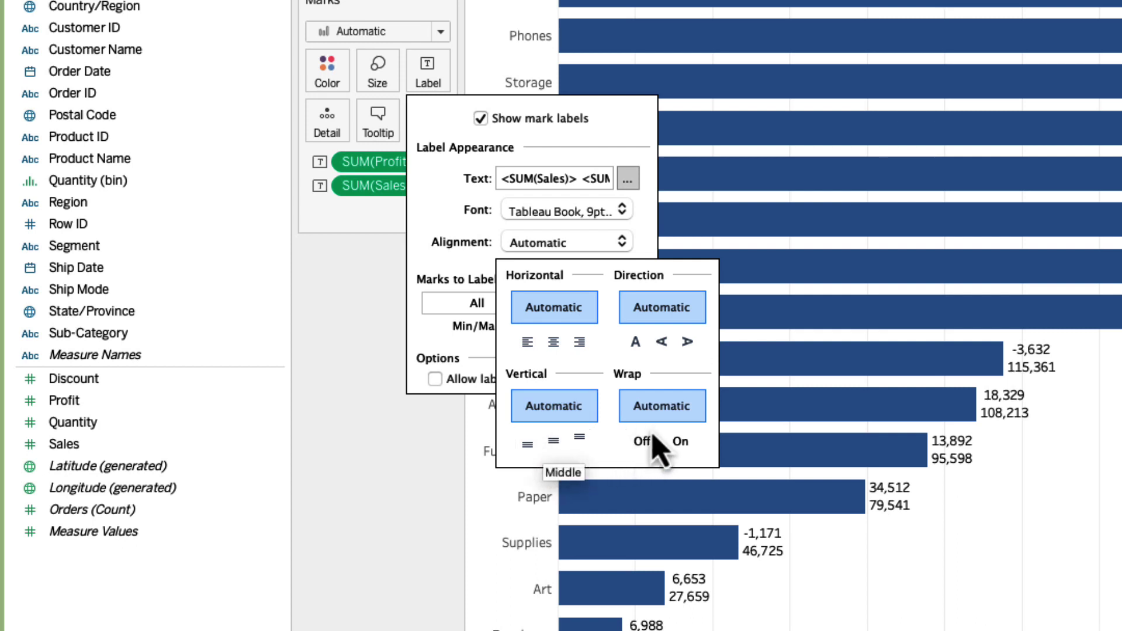
click(451, 258)
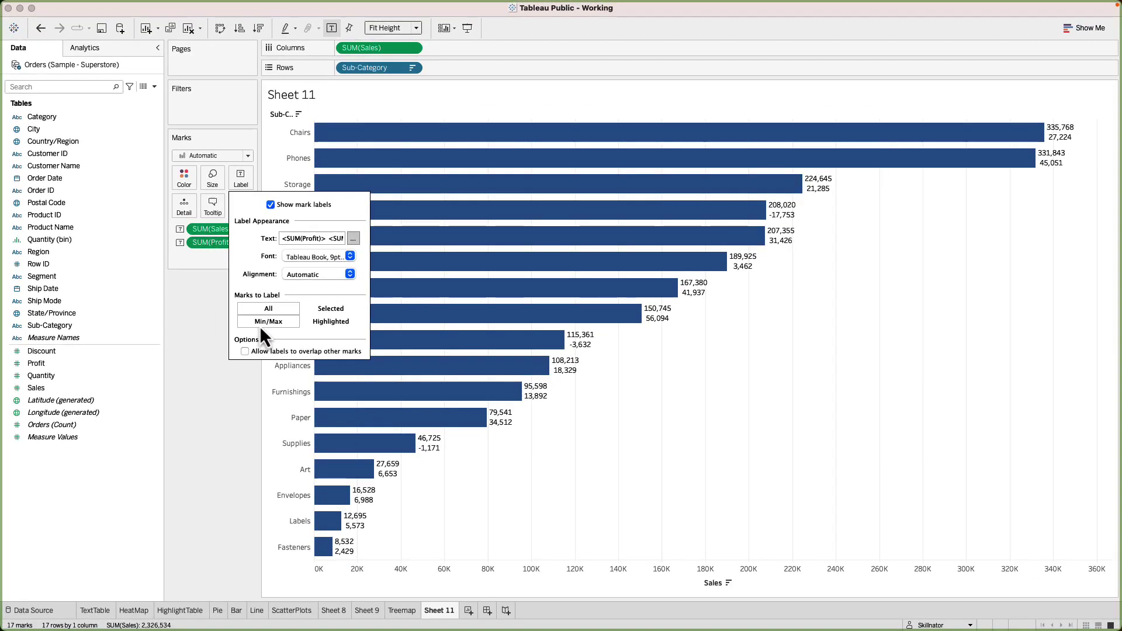
Step: Limit labels to selected bars only and select the Machines bar to check its labels
click(259, 325)
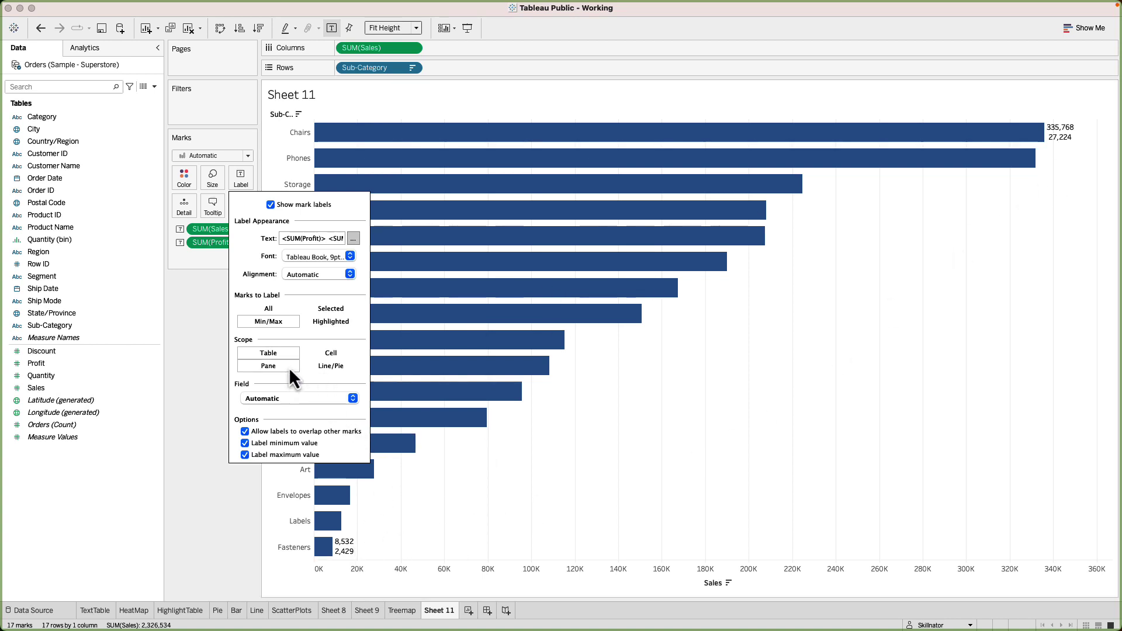
click(321, 312)
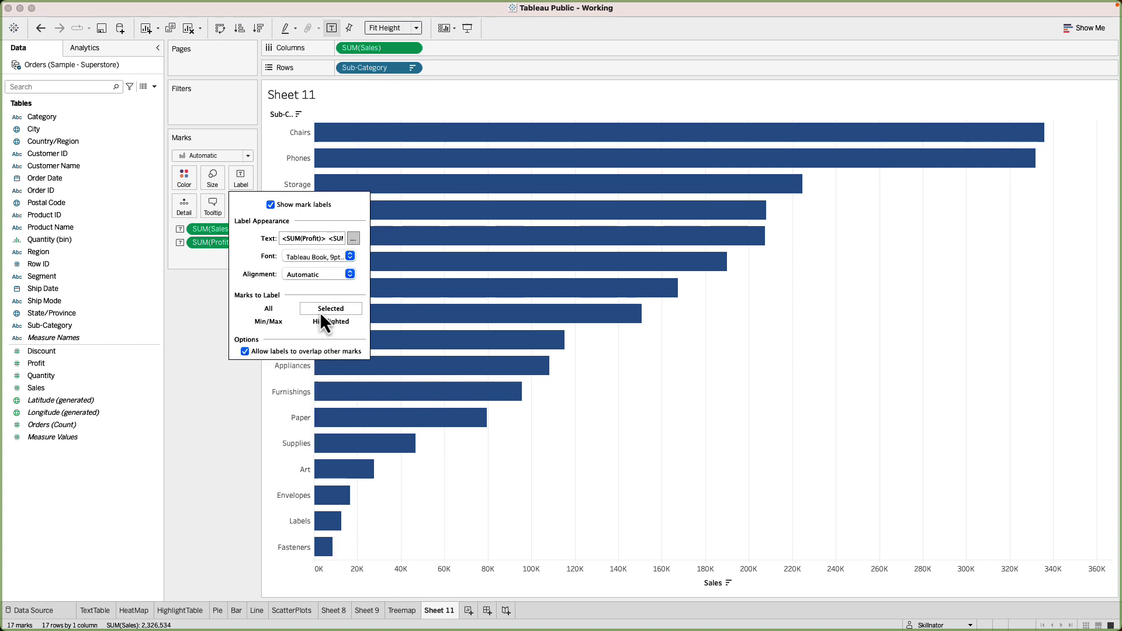
click(765, 318)
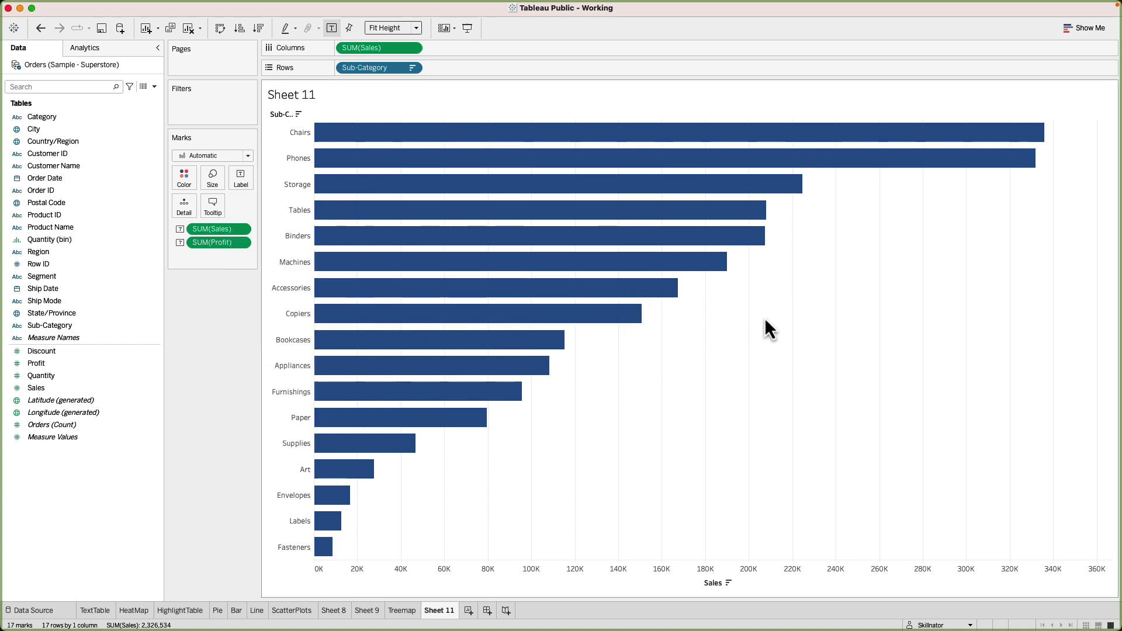
click(652, 265)
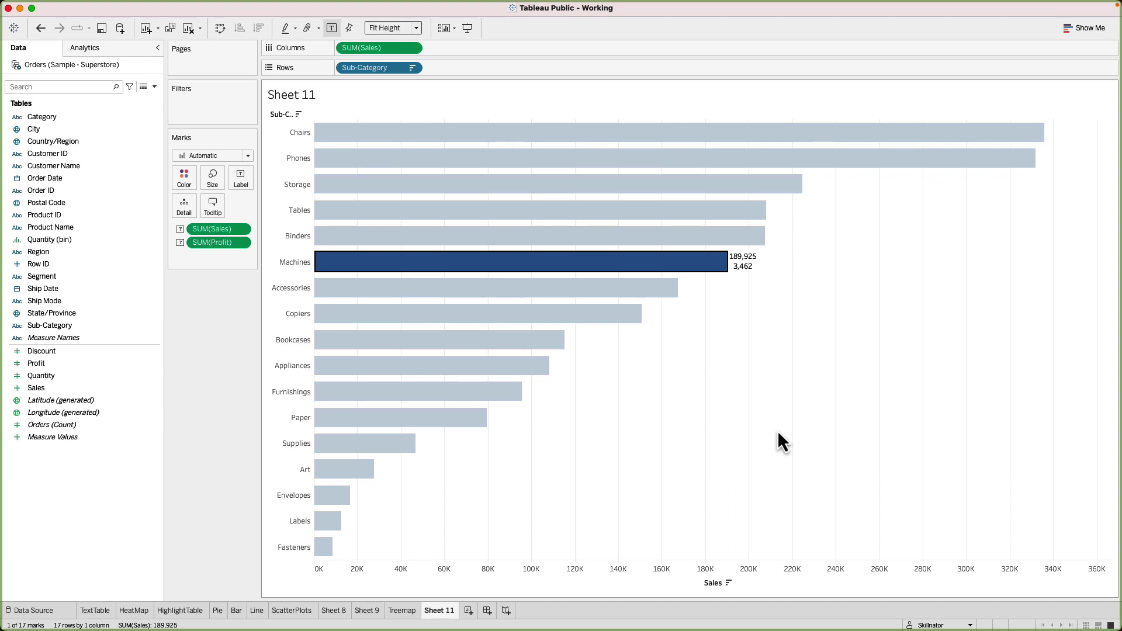
Step: Switch labels to highlighted bars, then select and deselect Bookcases, Appliances and Furnishings
click(241, 178)
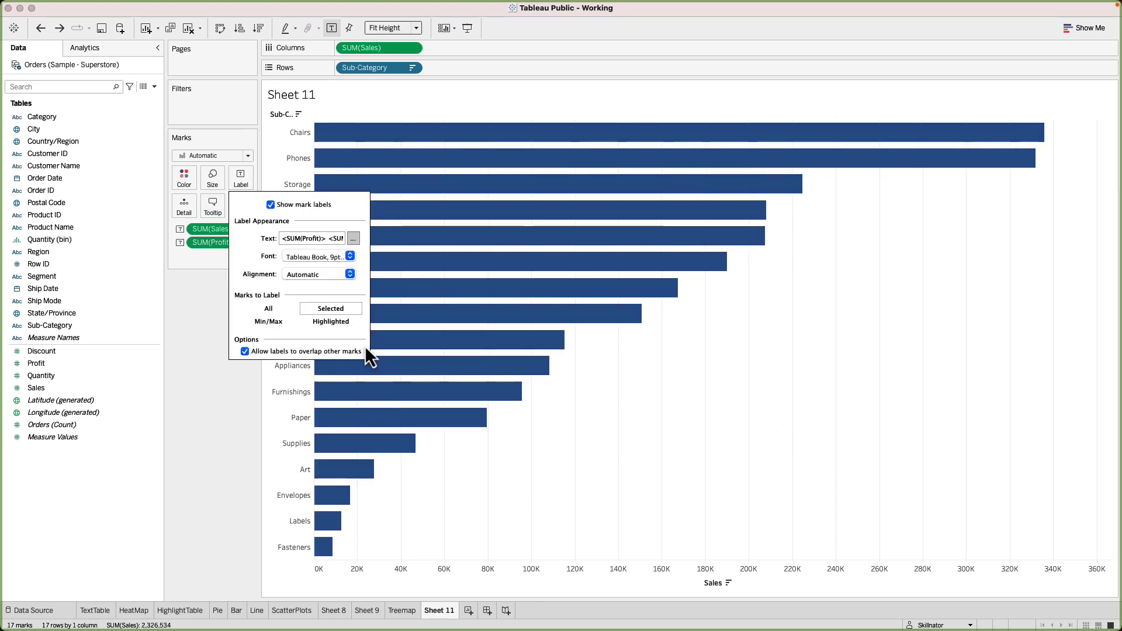
click(342, 324)
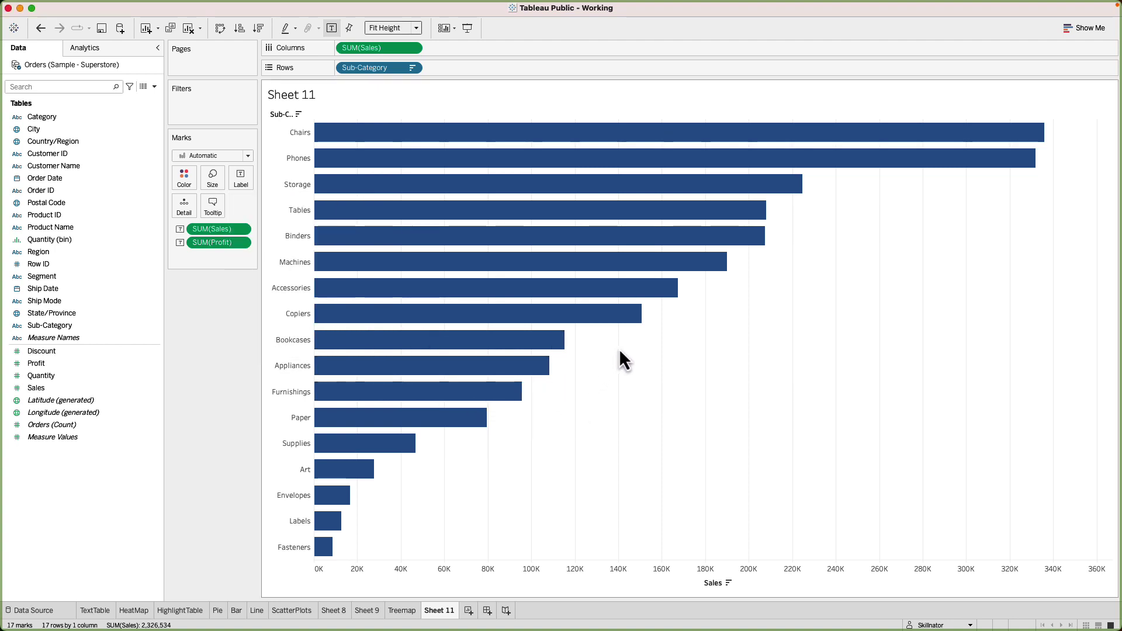
drag(594, 403, 433, 332)
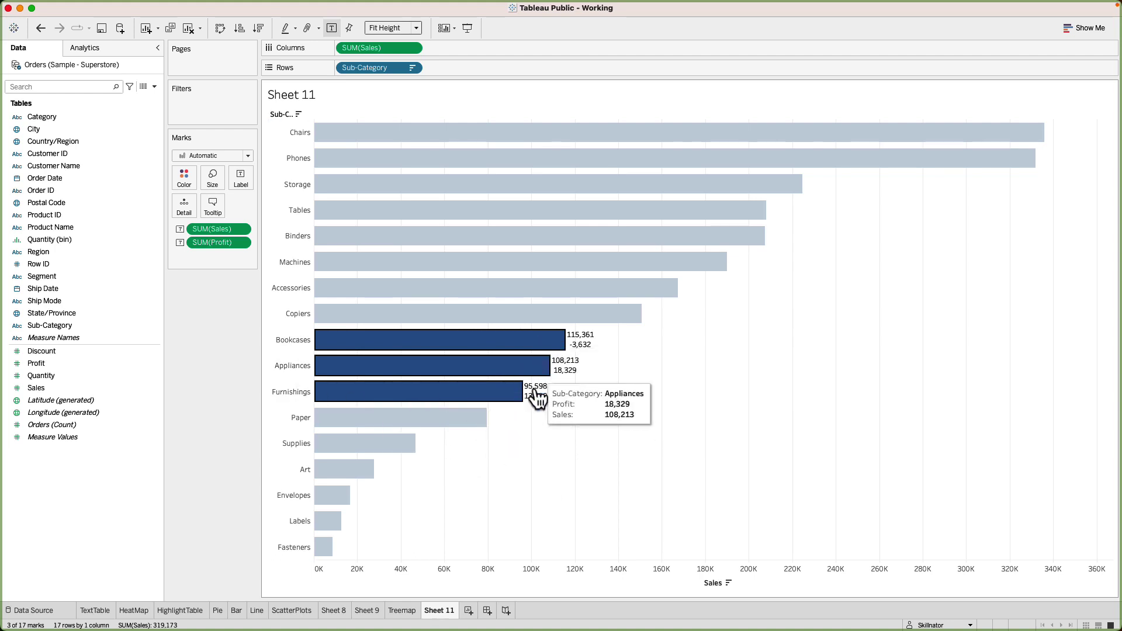
mouse_move(357, 367)
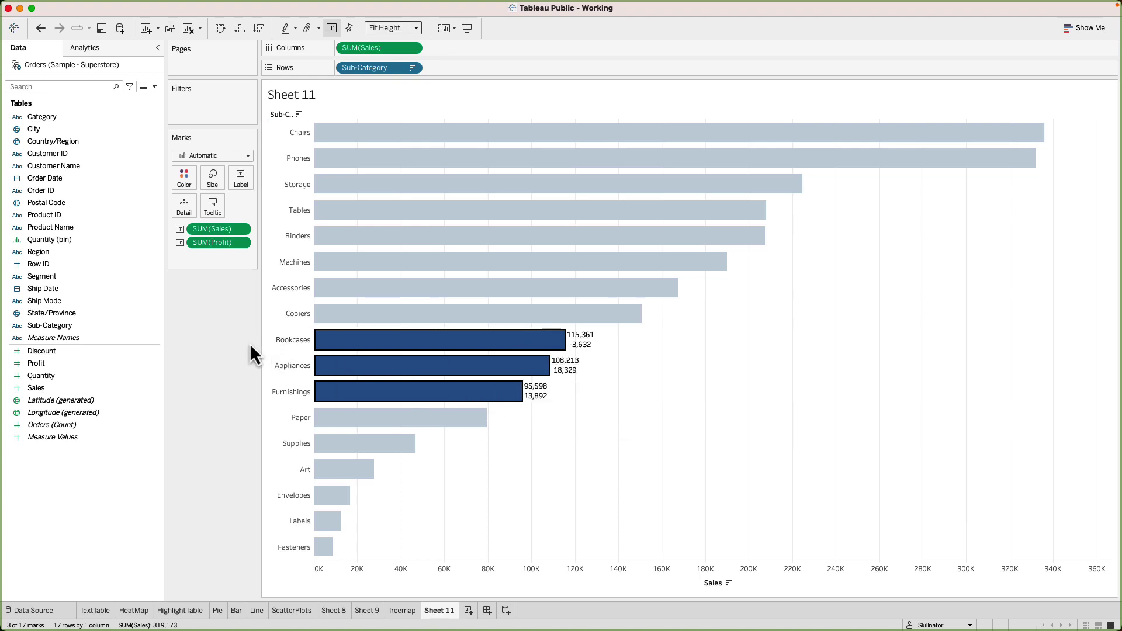
click(774, 401)
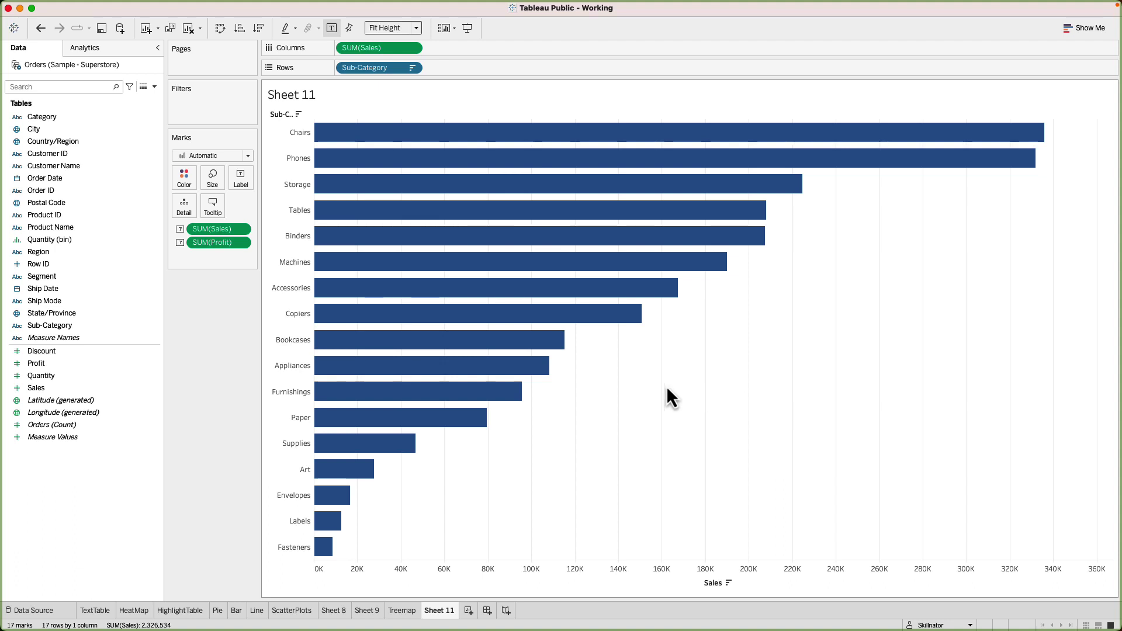
Step: Set Marks to Label back to All so every bar shows its Sales and Profit values
click(240, 180)
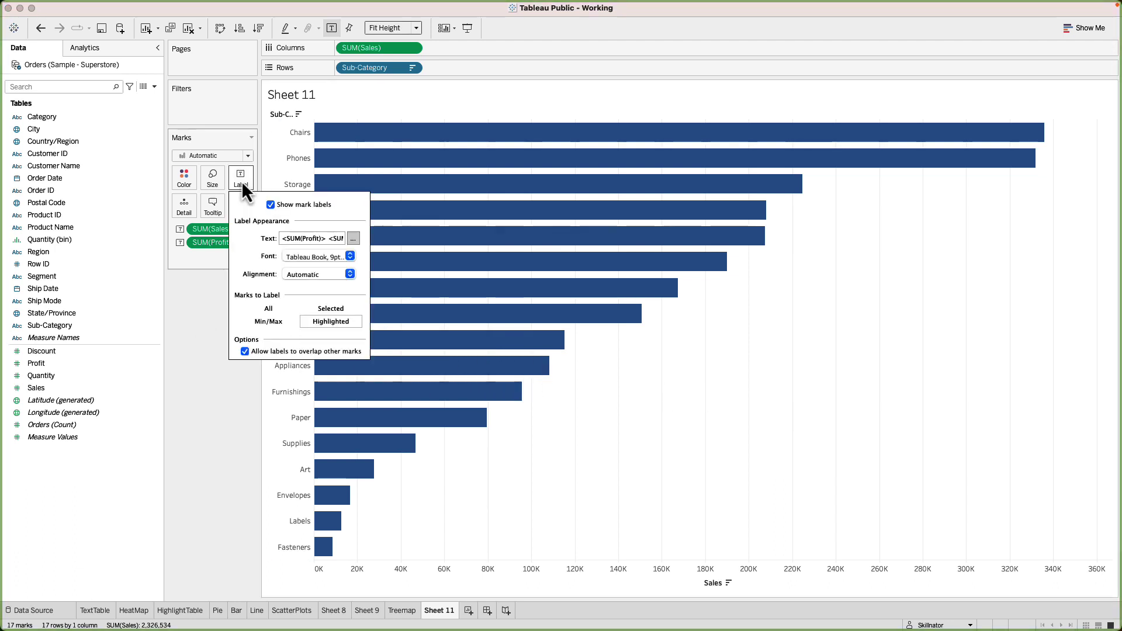
click(265, 311)
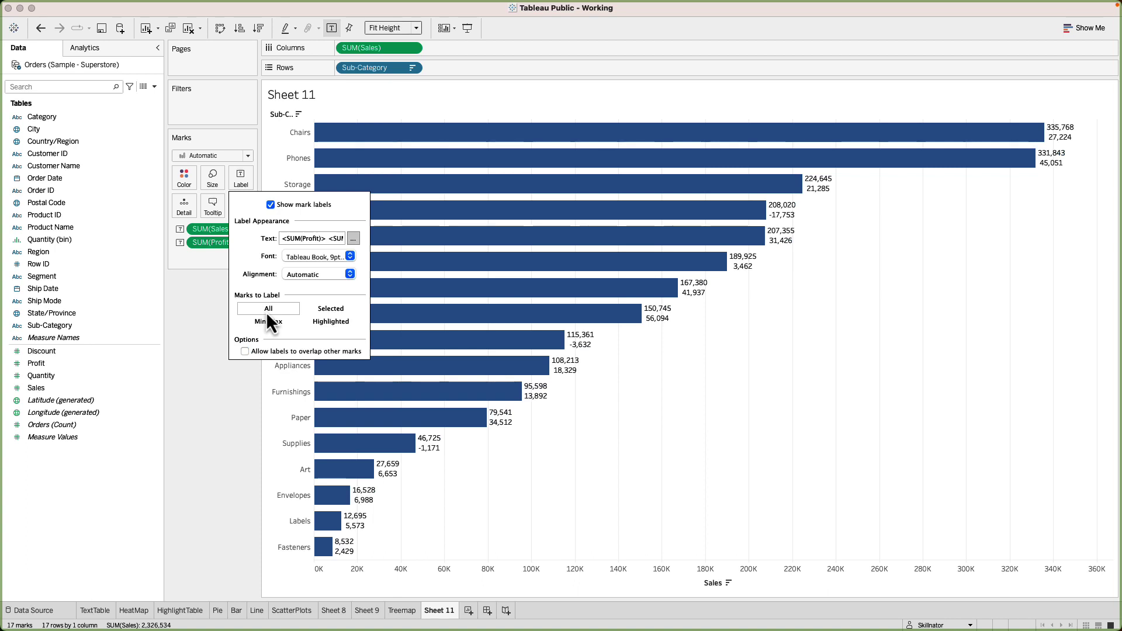
click(209, 328)
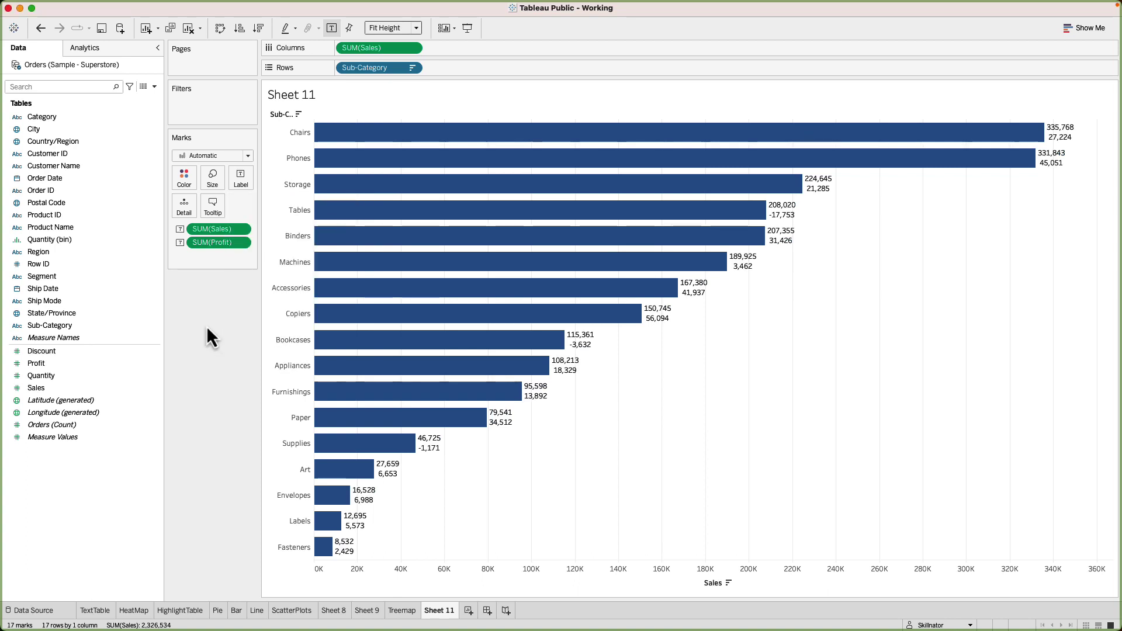
mouse_move(979, 138)
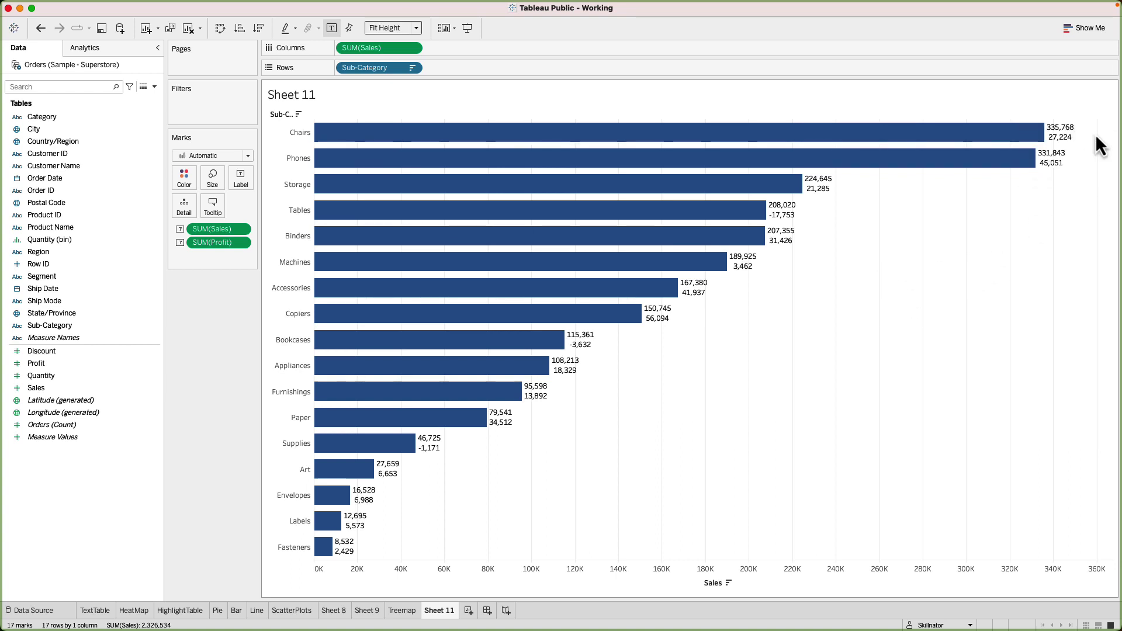
Step: In the label text editor, reorder the fields so Sales is on the first line and Profit below
click(232, 180)
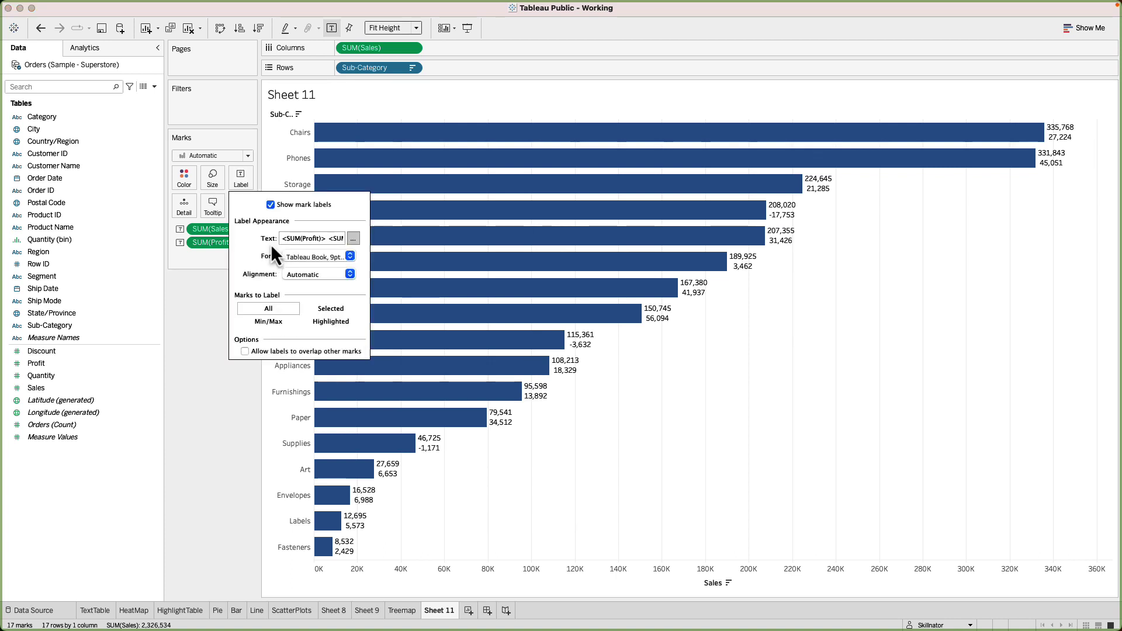
click(353, 240)
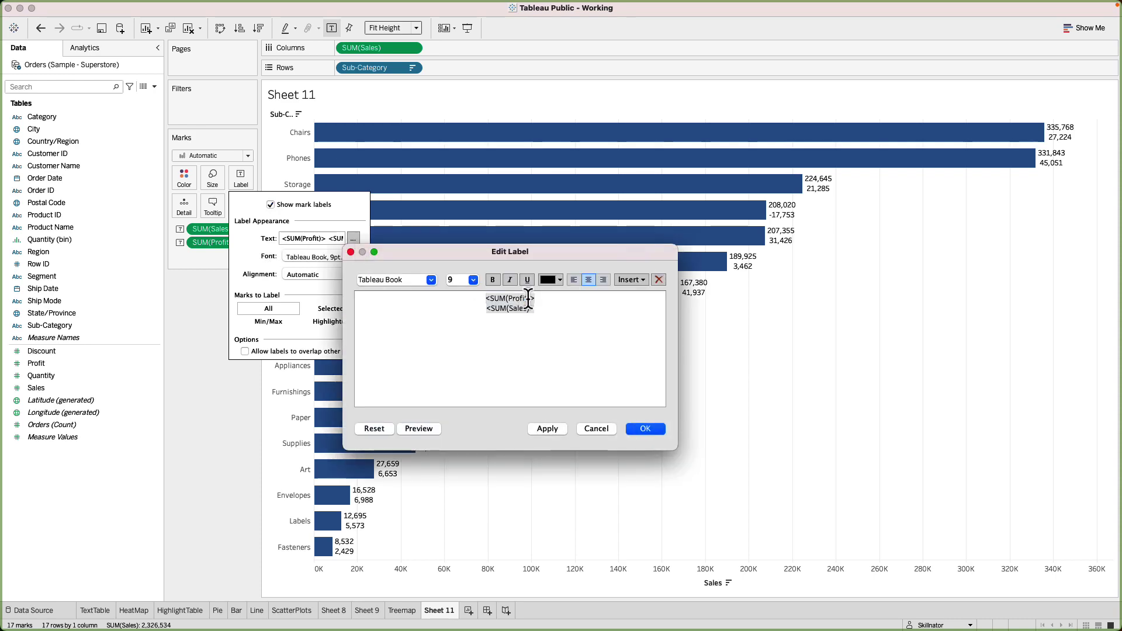
drag(548, 310, 485, 298)
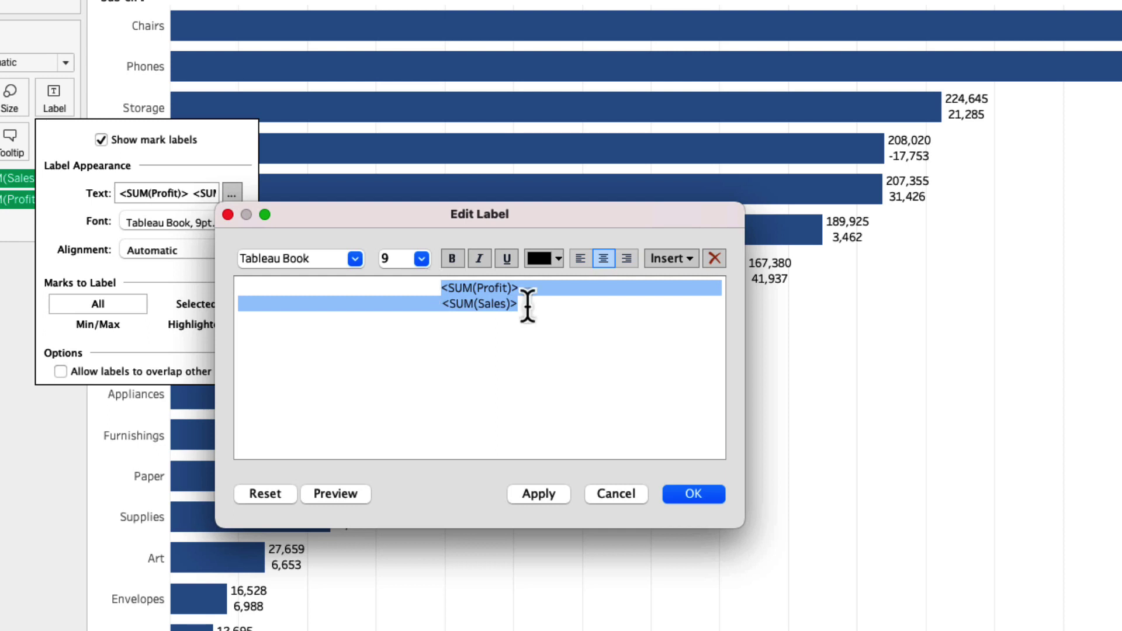
click(526, 292)
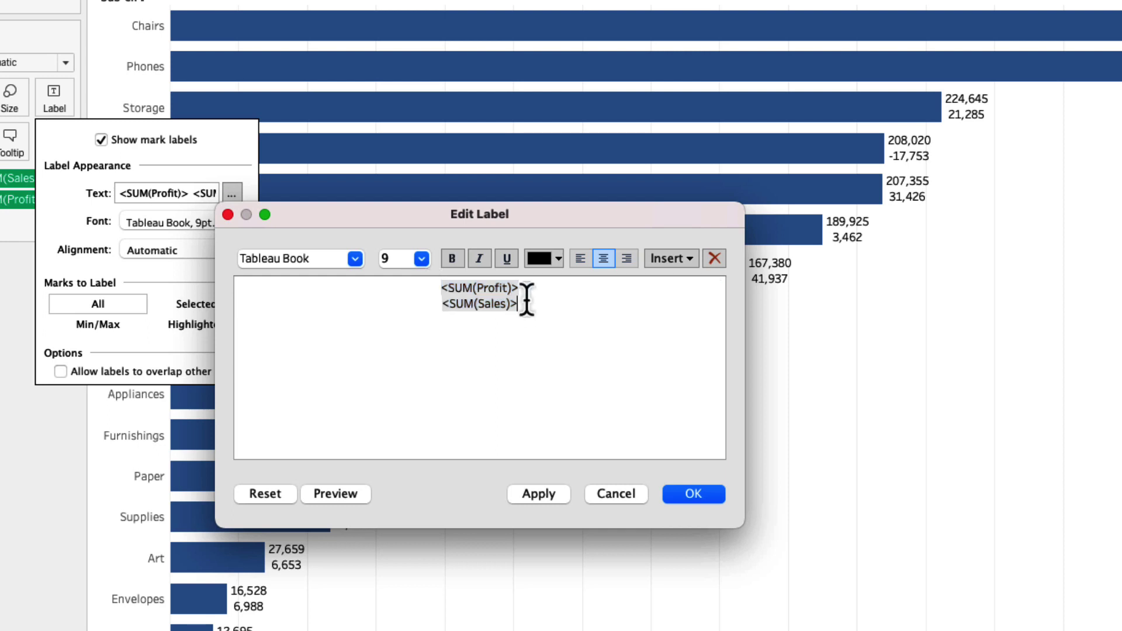
key(shift+Left)
key(super+c)
key(BackSpace)
key(shift+Right)
key(Right)
key(Return)
key(super+v)
key(shift+Left)
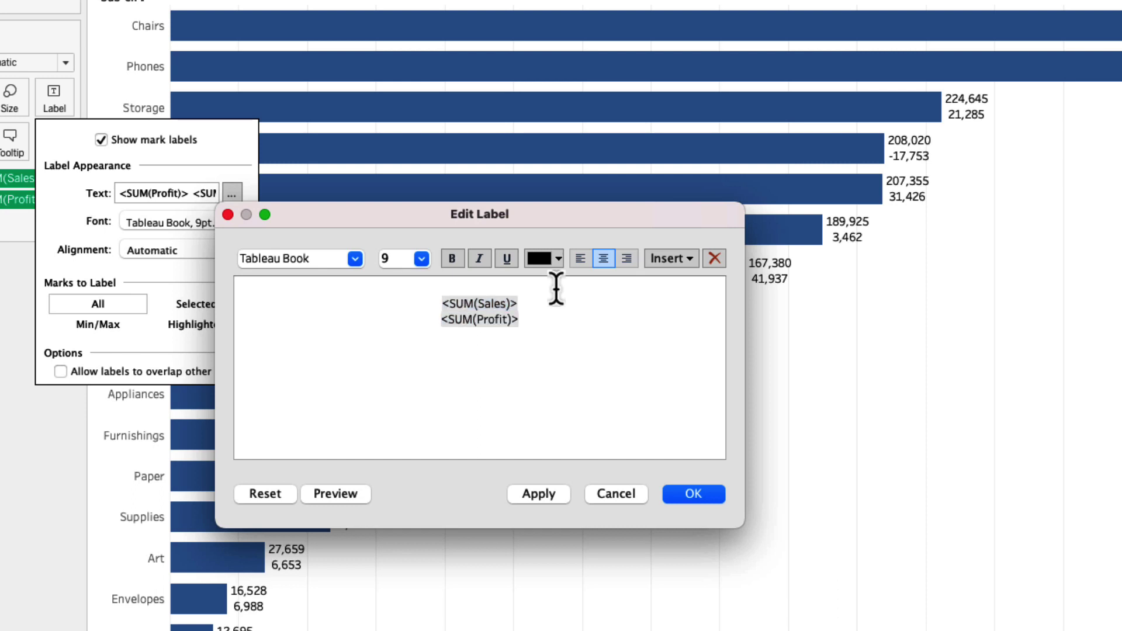
key(Left)
key(BackSpace)
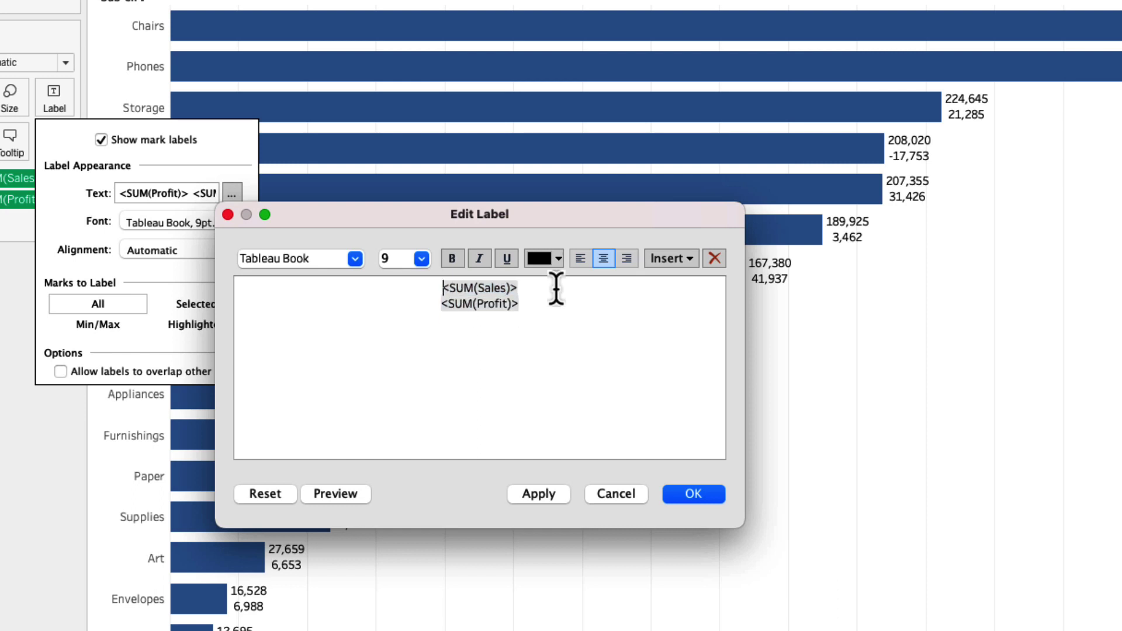
Step: Prefix the lines with 'Sales:' and 'Profit:' and apply the new label text
text(Sum)
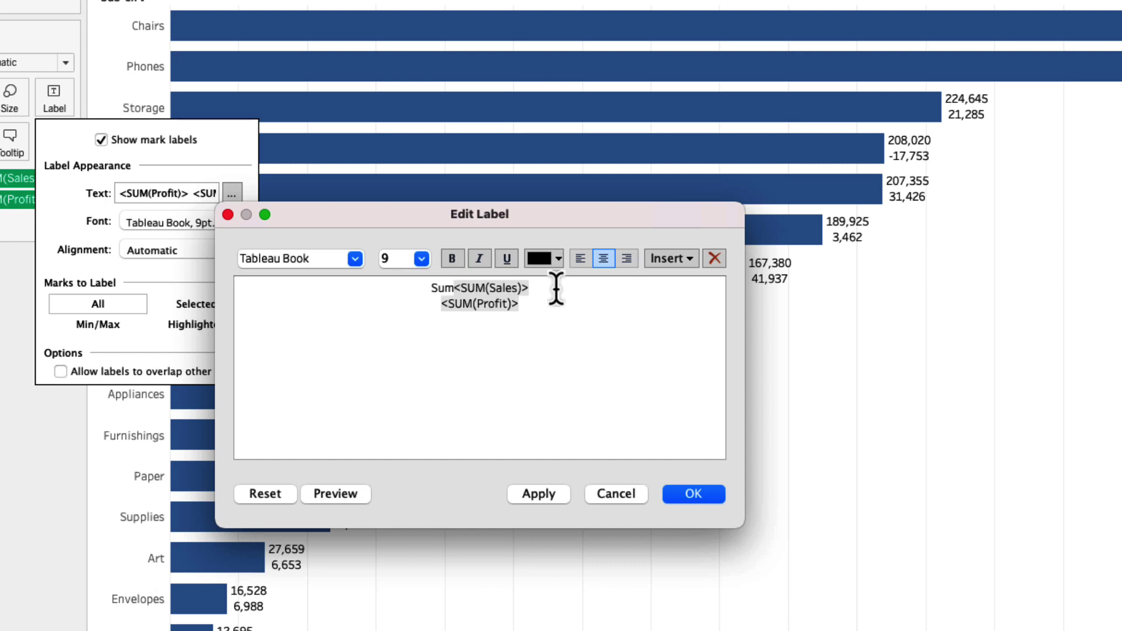
key(BackSpace)
key(BackSpace)
key(BackSpace)
text(Sales:)
key(Down)
text(Profit)
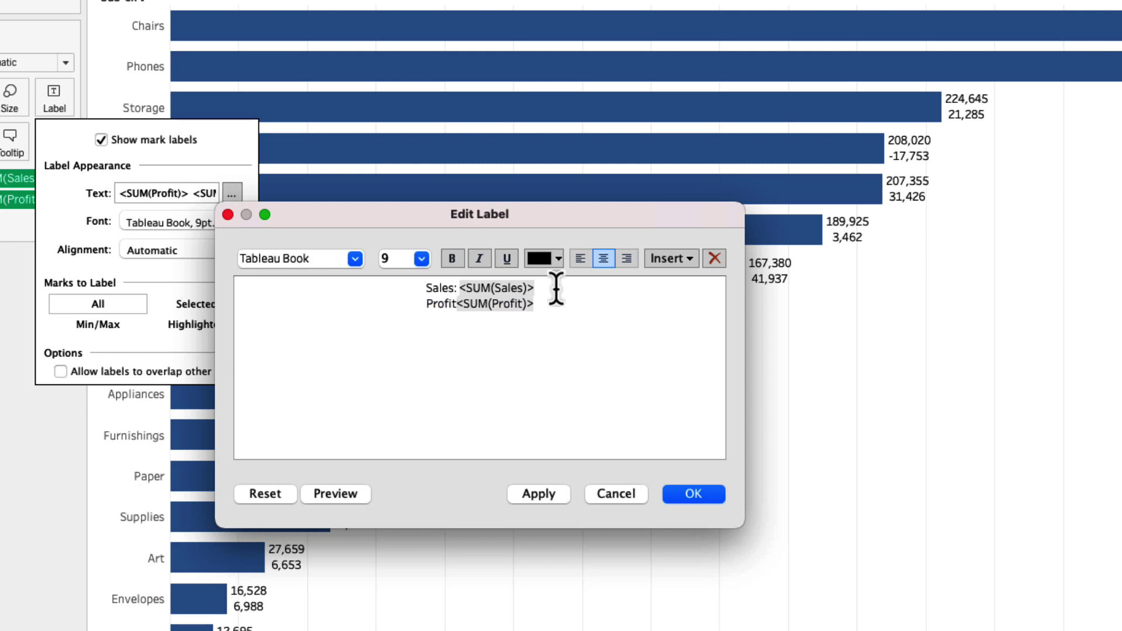
text(:)
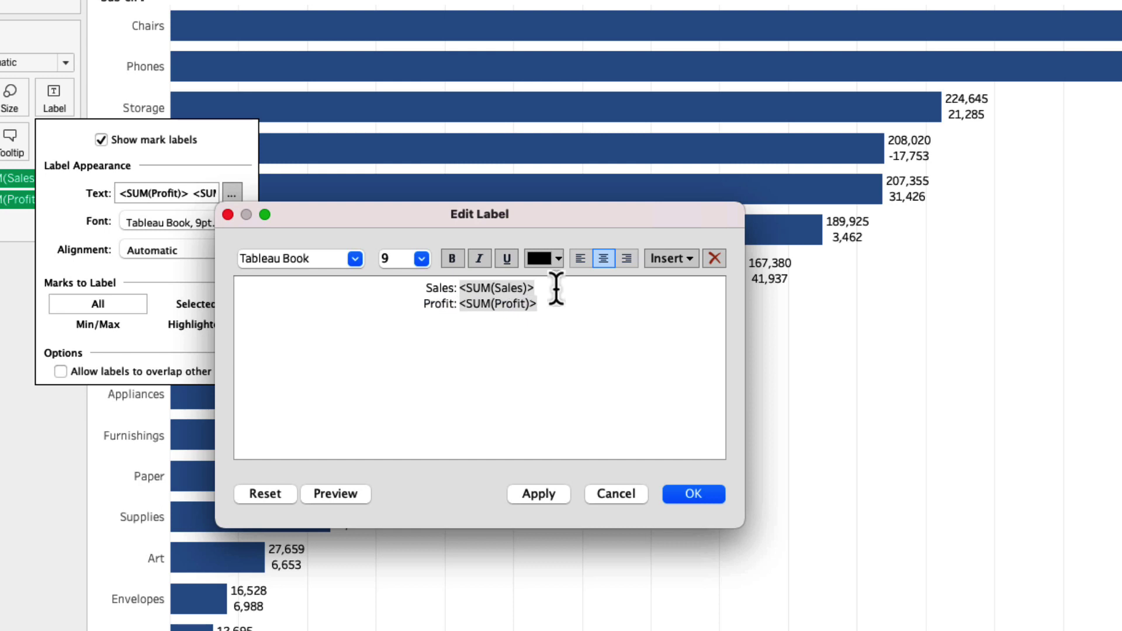
click(530, 497)
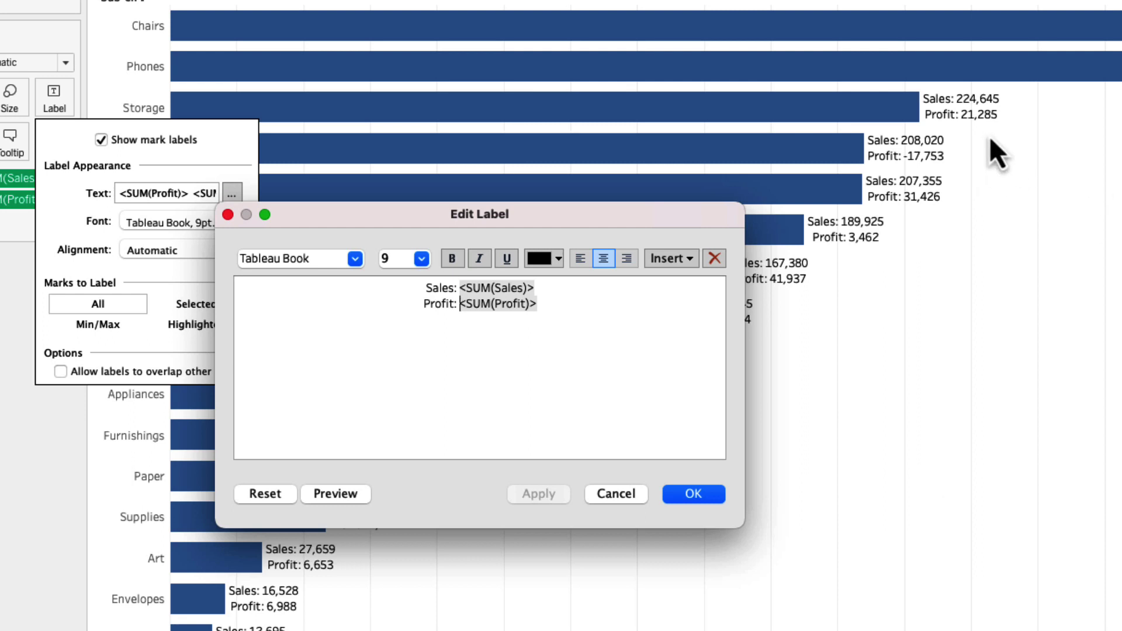
click(690, 495)
click(16, 484)
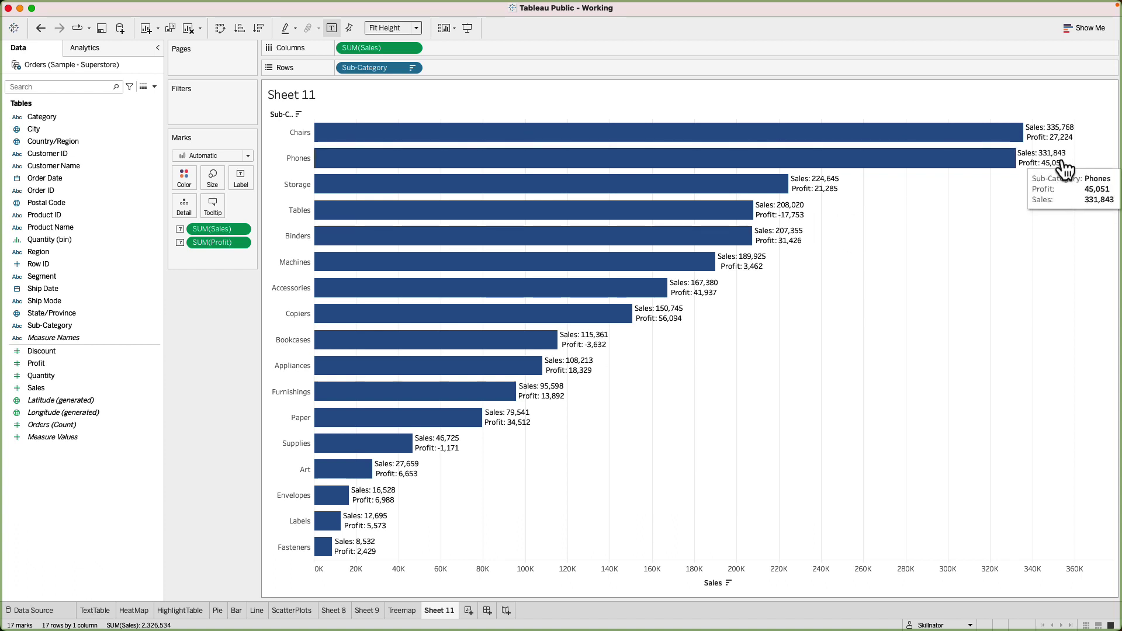
Step: Format SUM(Sales) as a custom number in Thousands (K) with 1 decimal place
right_click(206, 234)
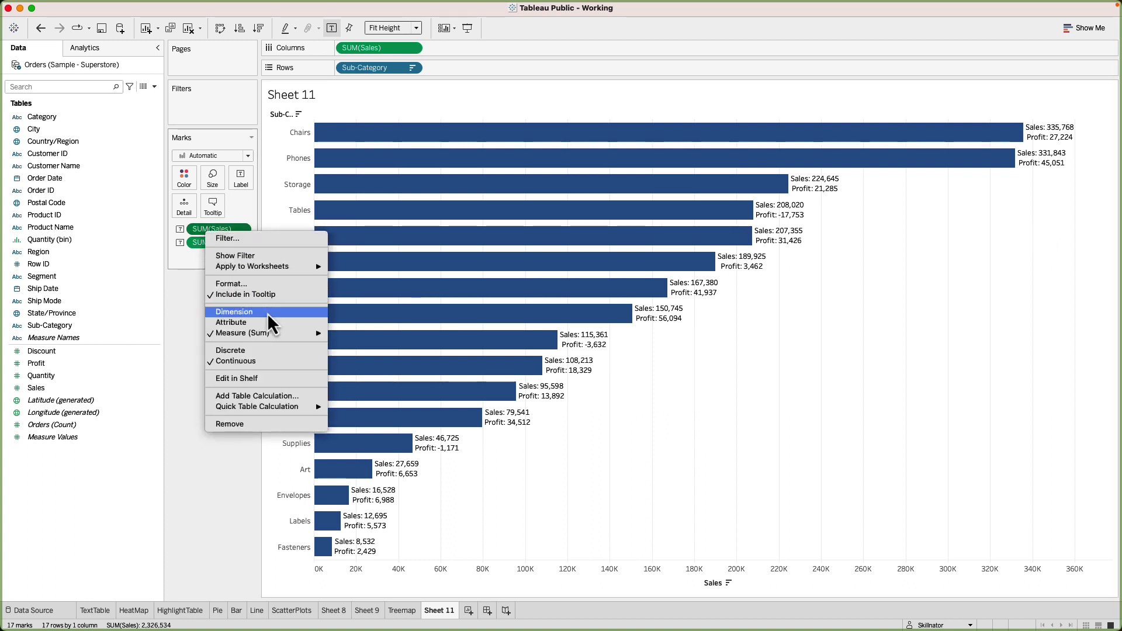
click(251, 283)
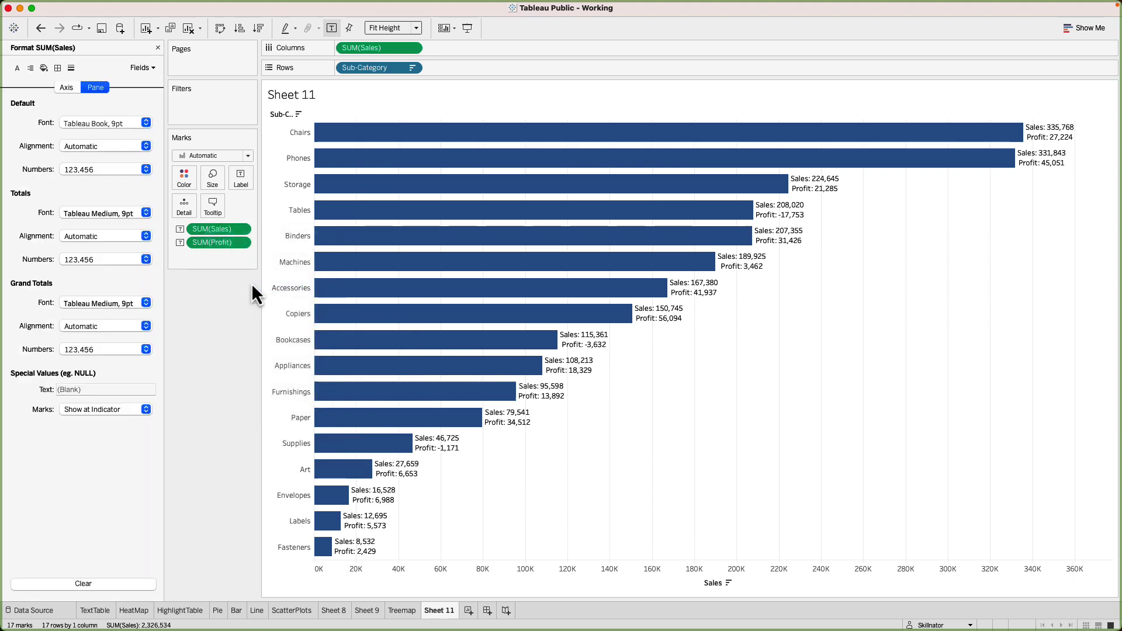
click(115, 170)
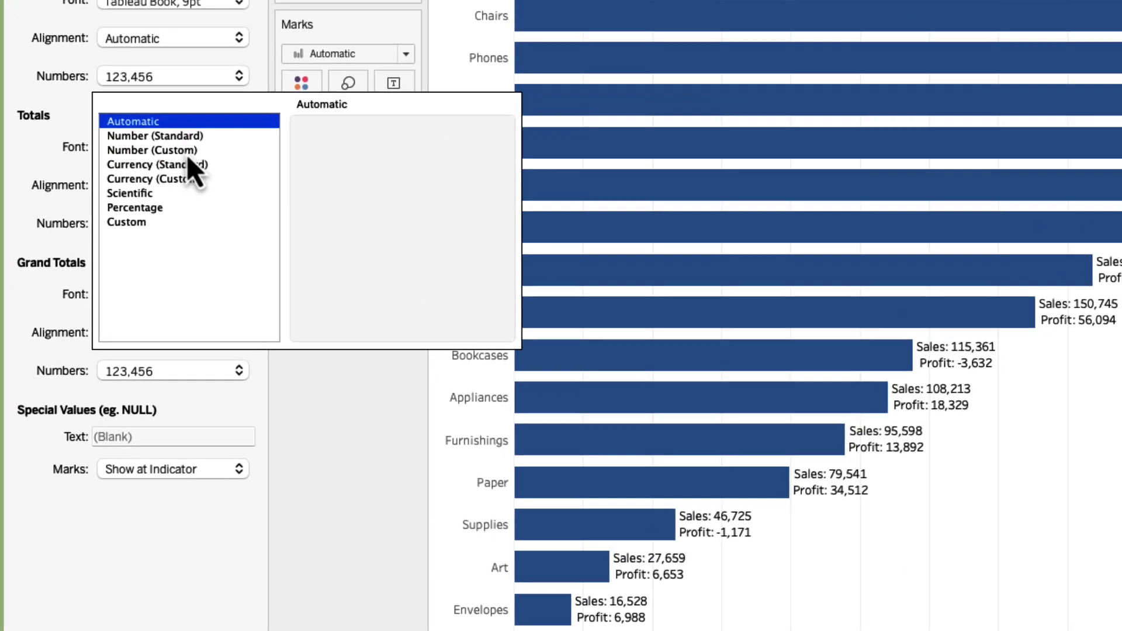
click(171, 166)
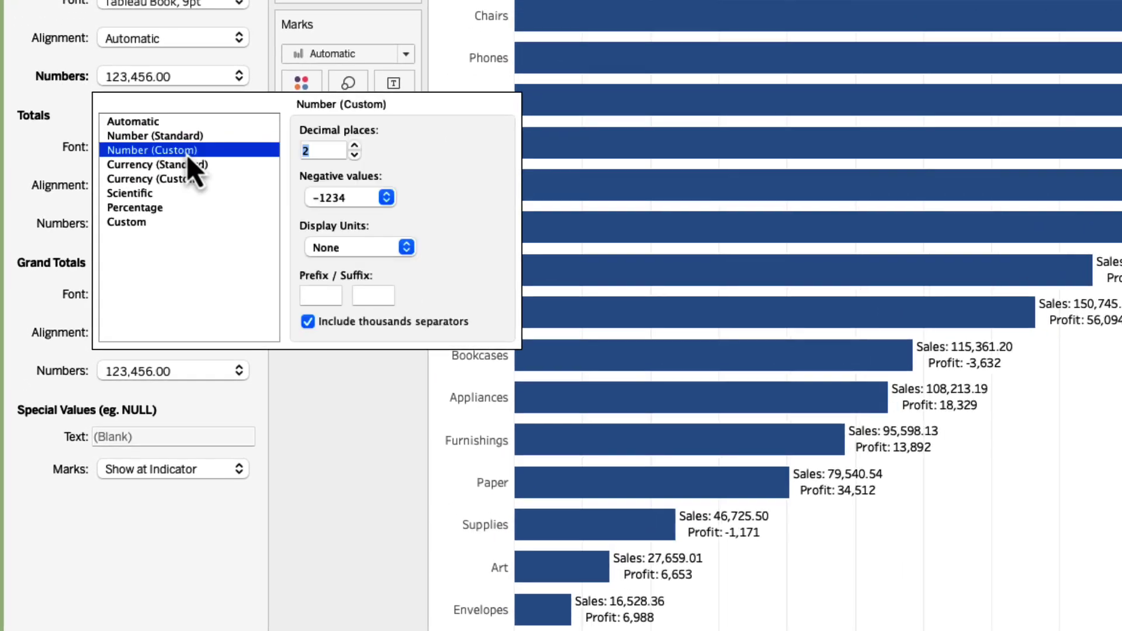
click(366, 254)
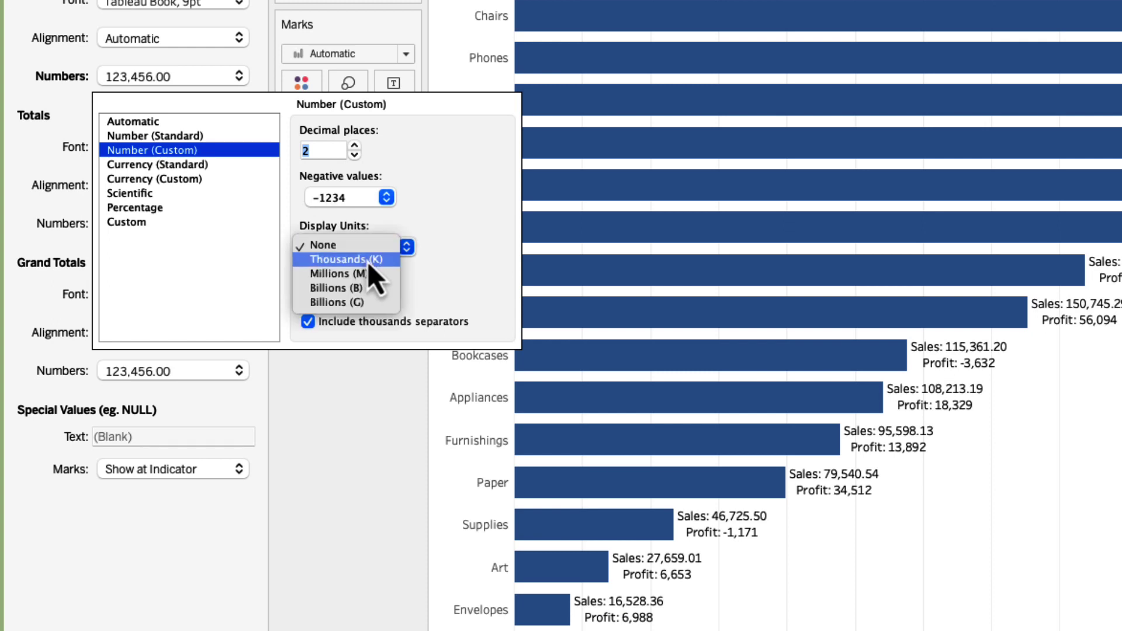
click(367, 264)
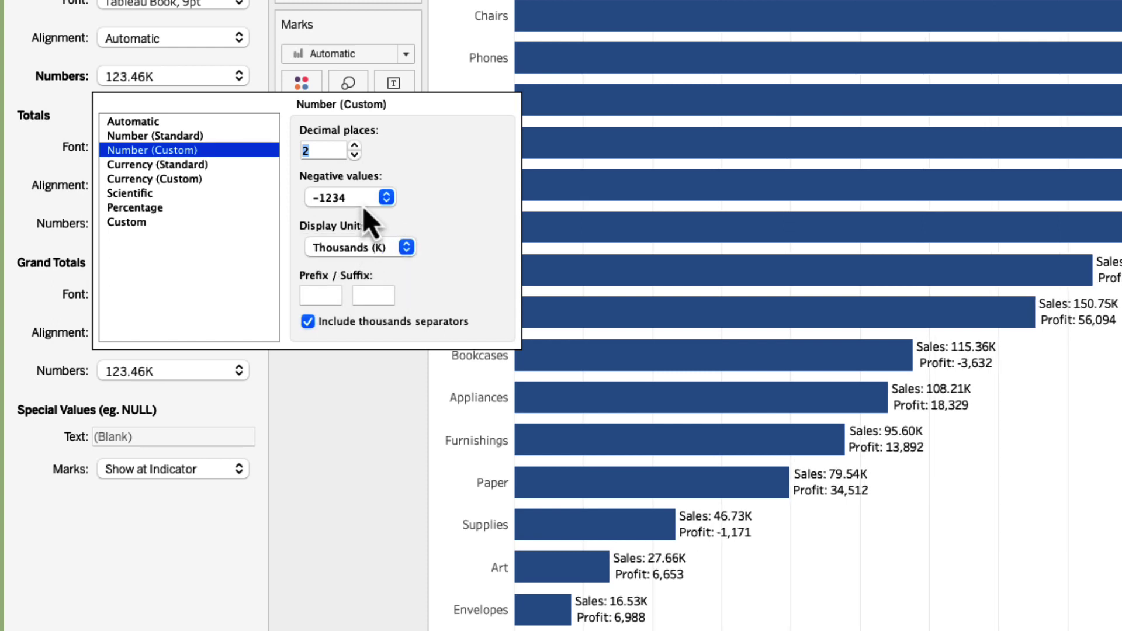
click(354, 155)
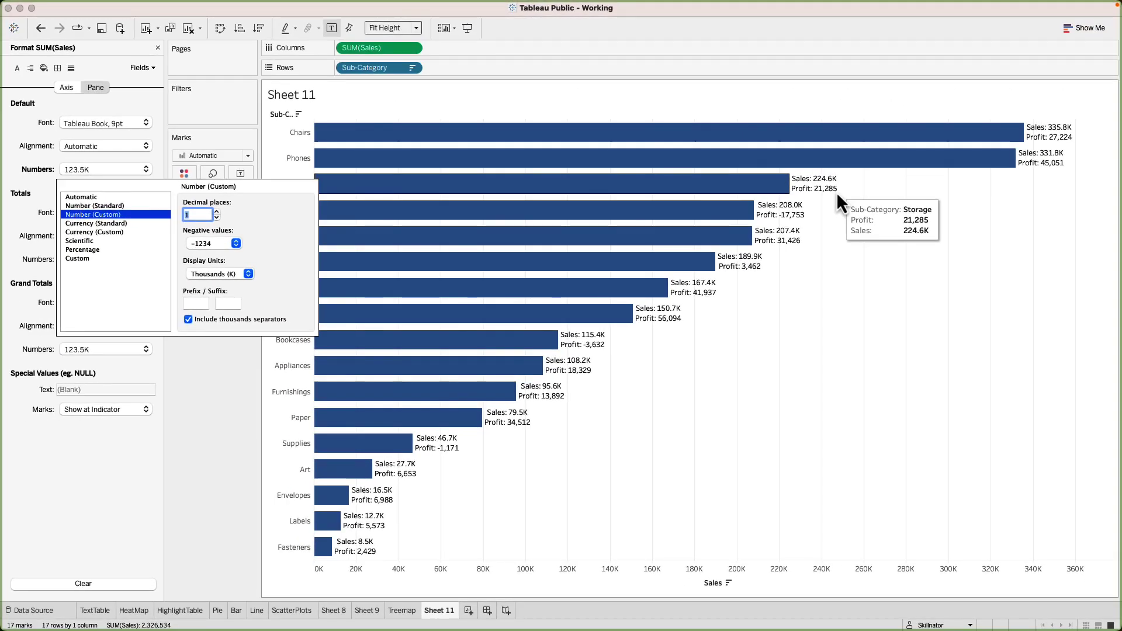
click(216, 233)
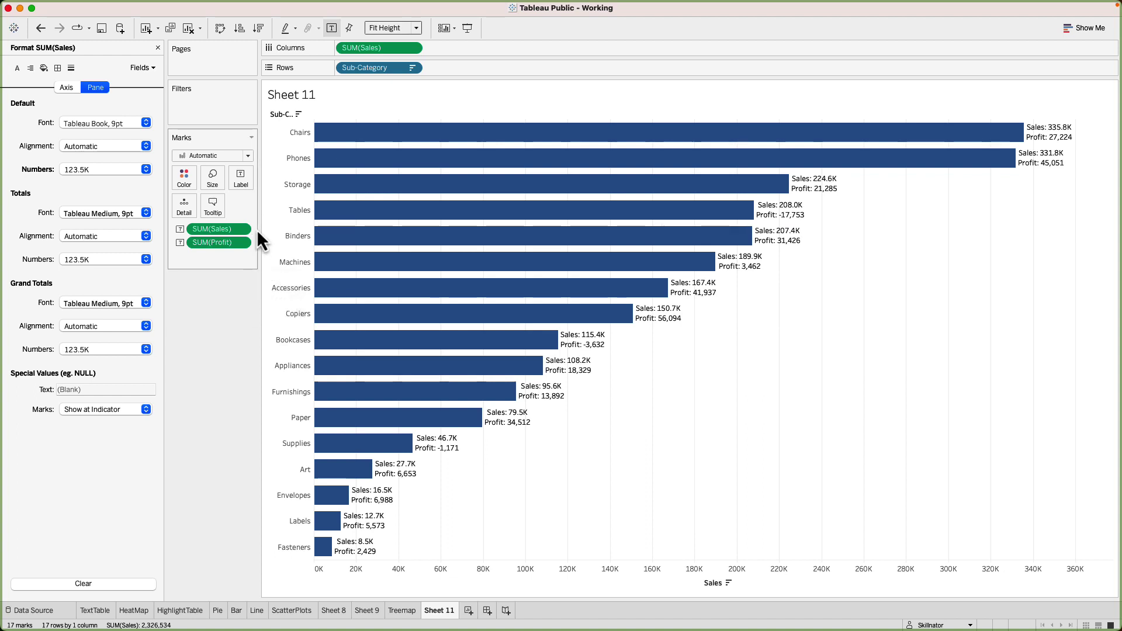
Step: Create Sheet 12 showing total Sales of 2,326,534, then switch back to Sheet 11
click(471, 611)
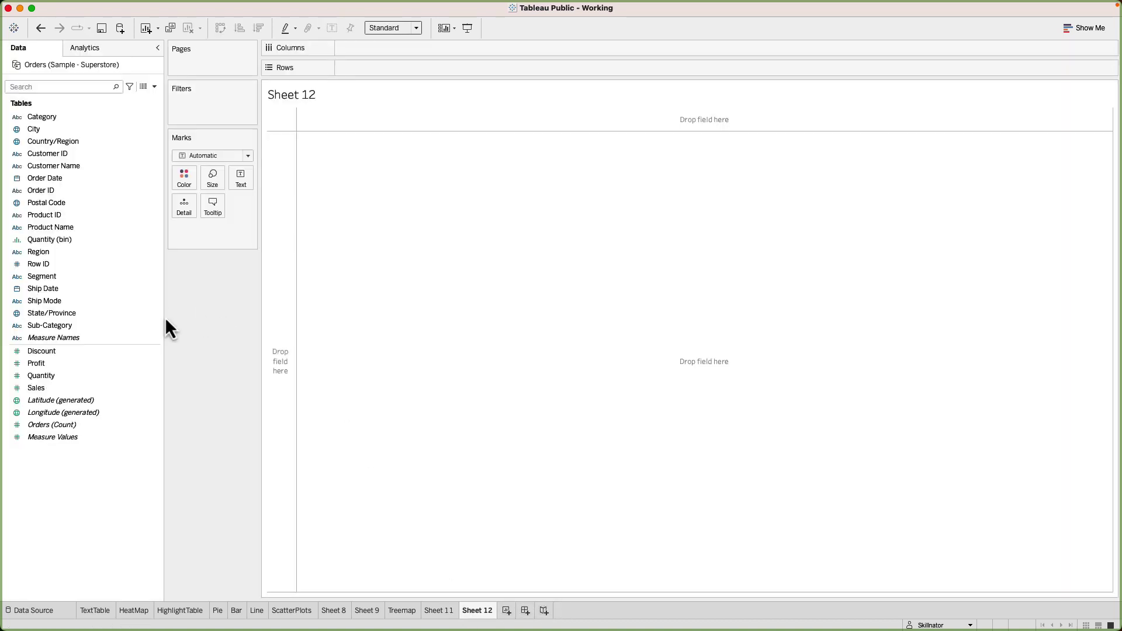
mouse_move(72, 388)
mouse_down()
mouse_move(392, 87)
mouse_move(396, 52)
mouse_move(358, 54)
mouse_move(258, 184)
mouse_move(246, 175)
mouse_up()
mouse_move(294, 121)
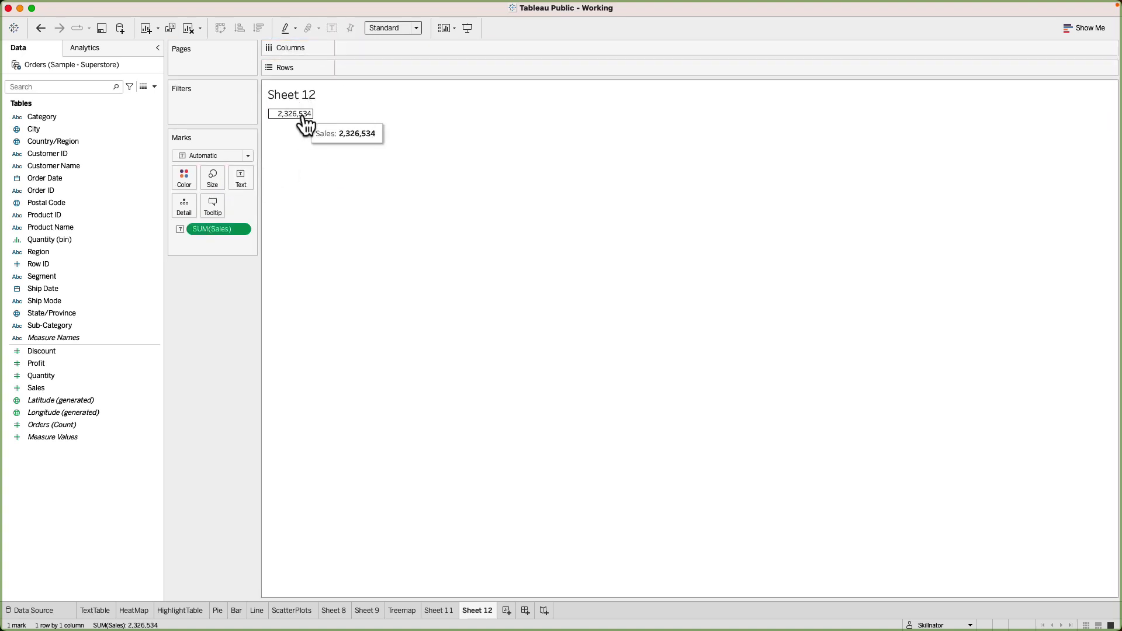
click(445, 611)
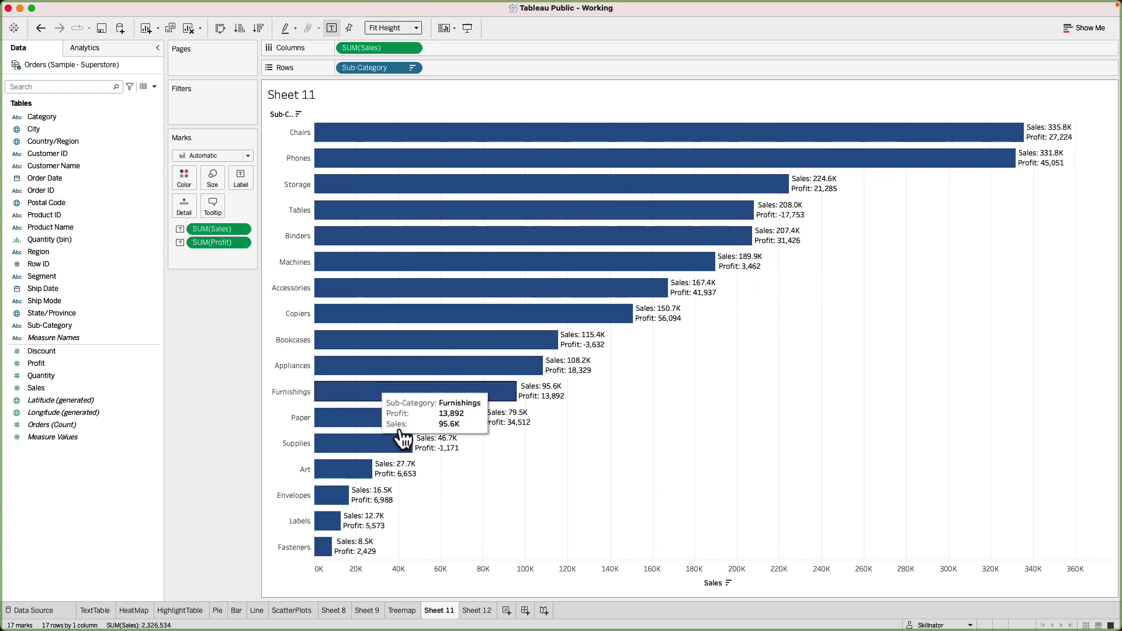
mouse_move(635, 202)
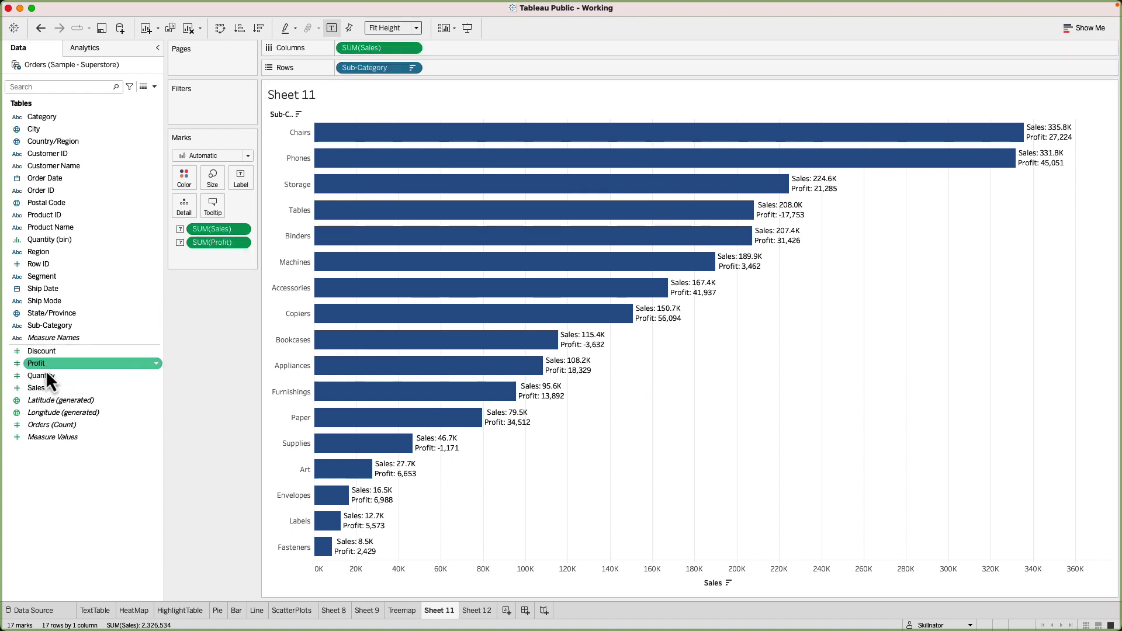
right_click(48, 387)
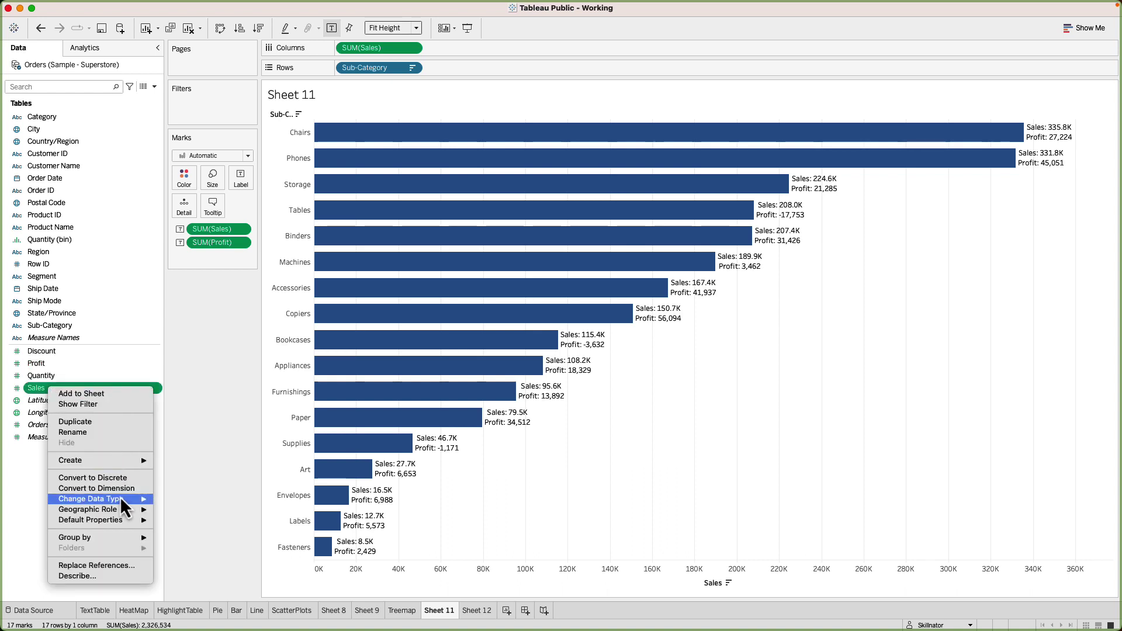
mouse_move(119, 520)
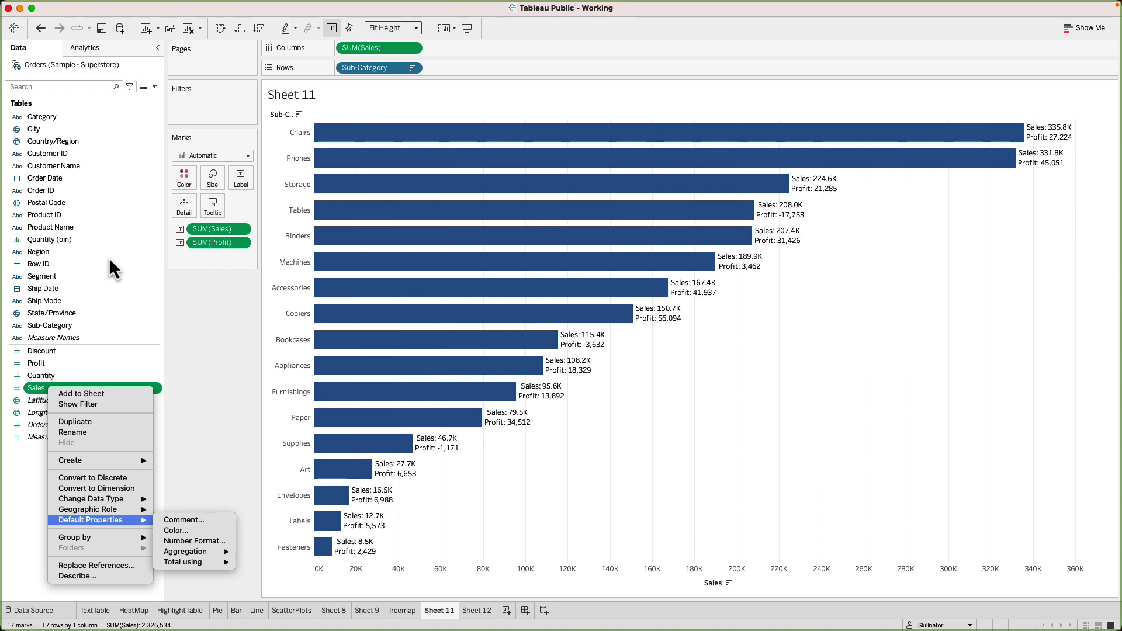
click(692, 481)
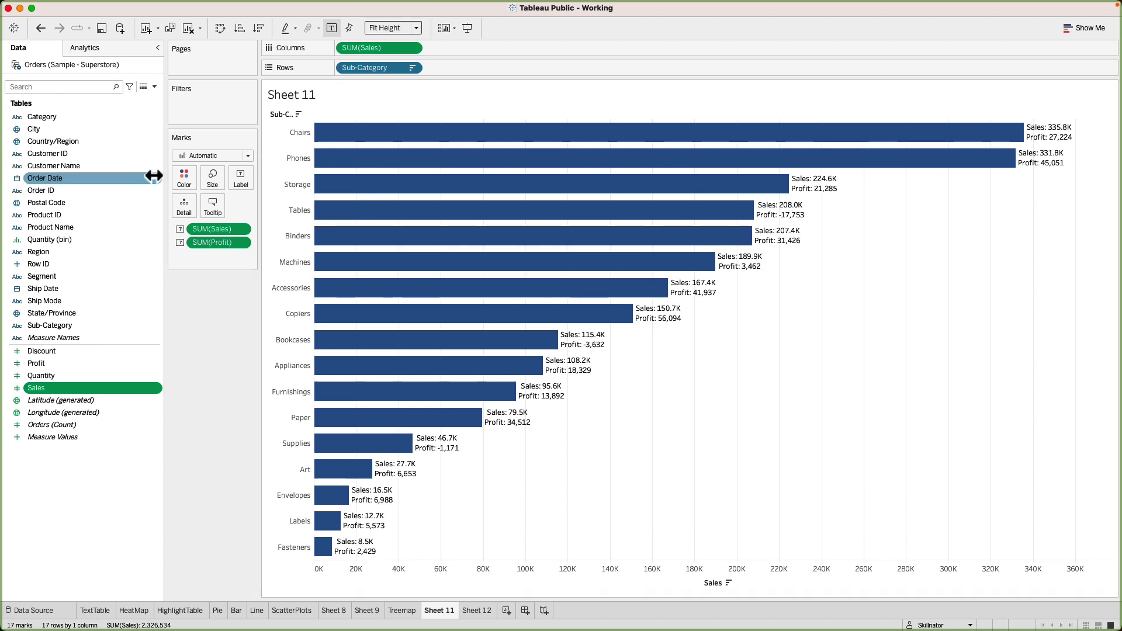
Step: Remove the SUM(Sales) and SUM(Profit) label pills and add Profit to the bar tooltips
drag(215, 244, 219, 335)
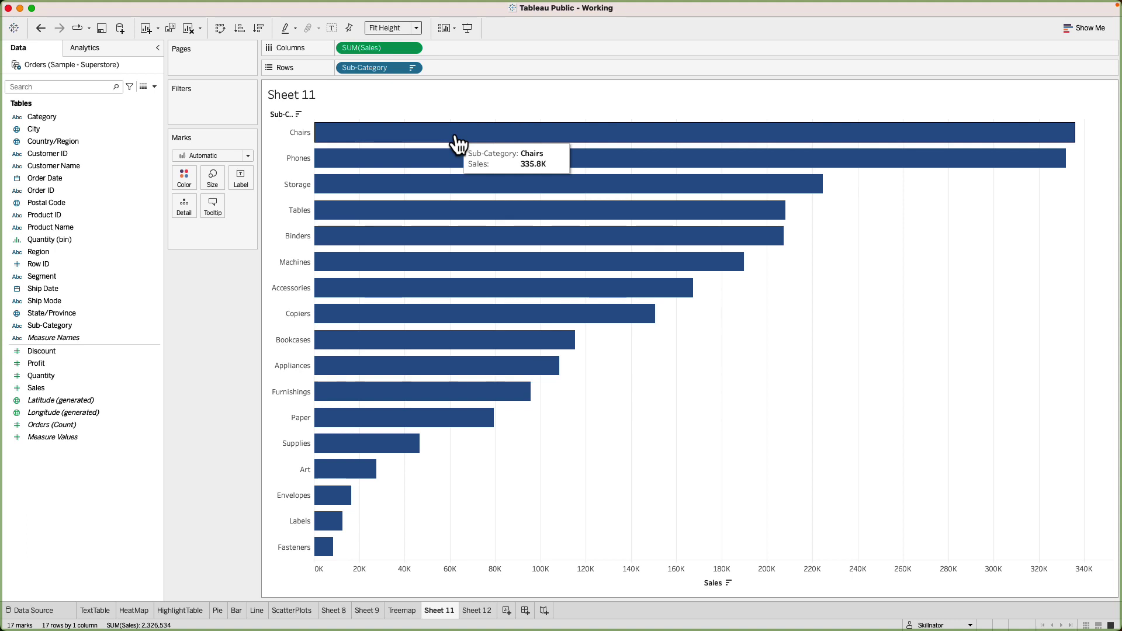
click(94, 316)
drag(67, 366, 211, 213)
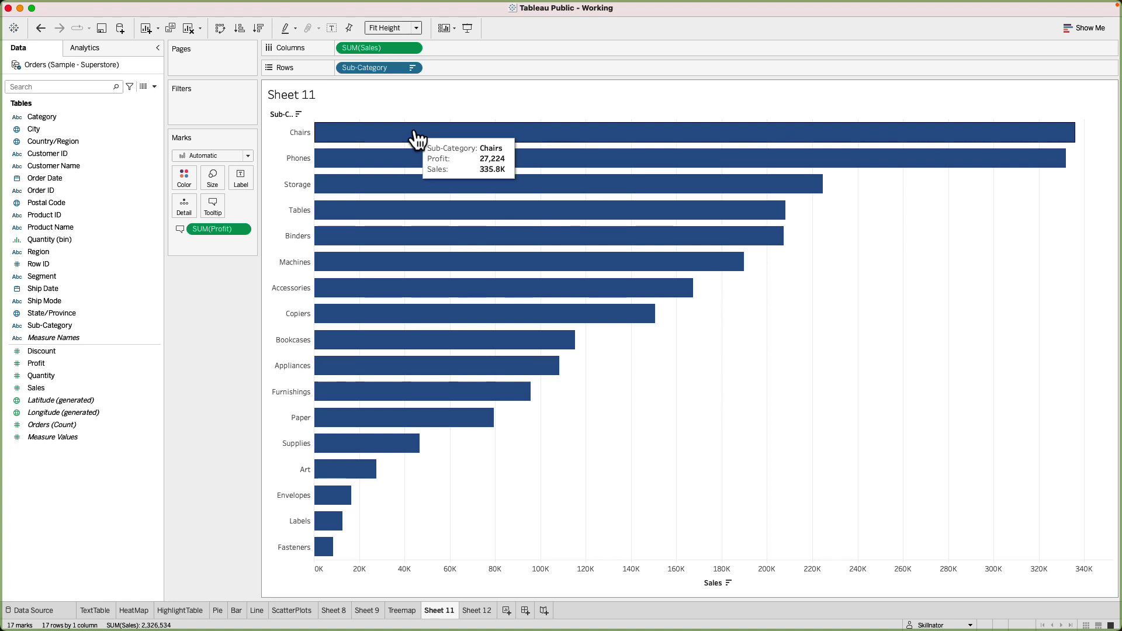
Step: Edit the bar tooltip so Sales sits above Profit, removing the blank line under Sub-Category
click(211, 209)
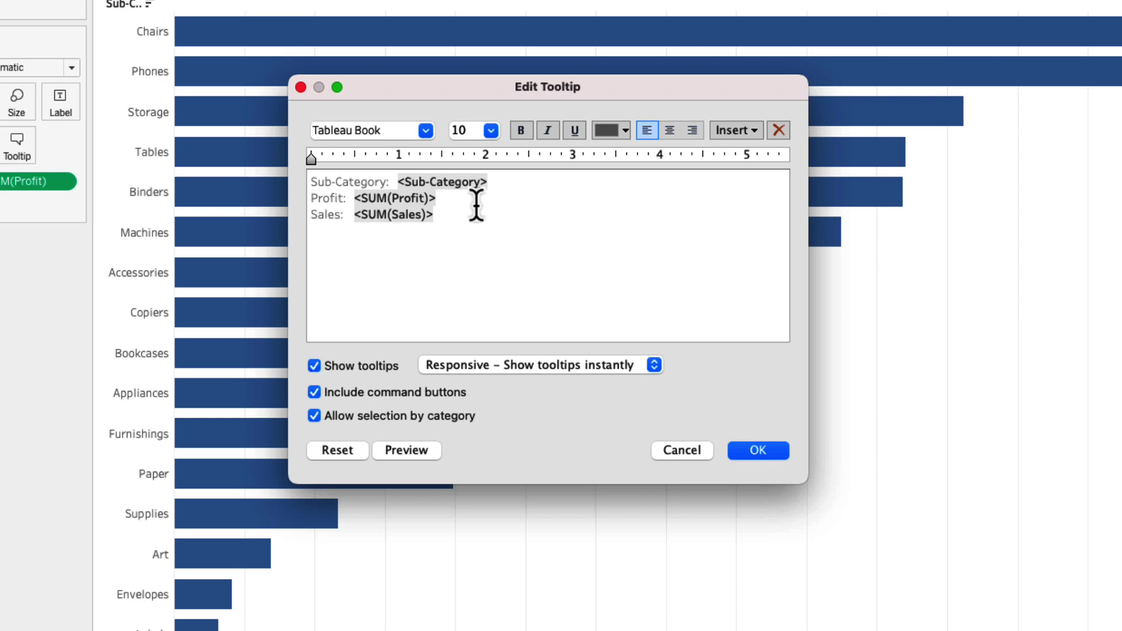
click(476, 205)
key(super+shift+Left)
key(BackSpace)
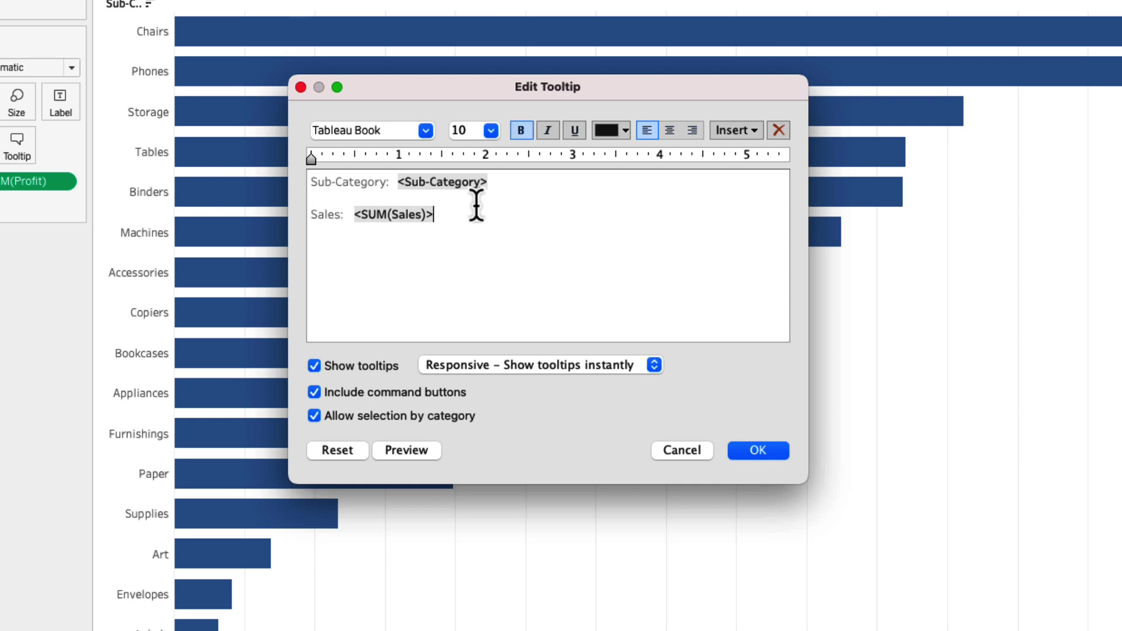
key(super+z)
click(476, 205)
key(BackSpace)
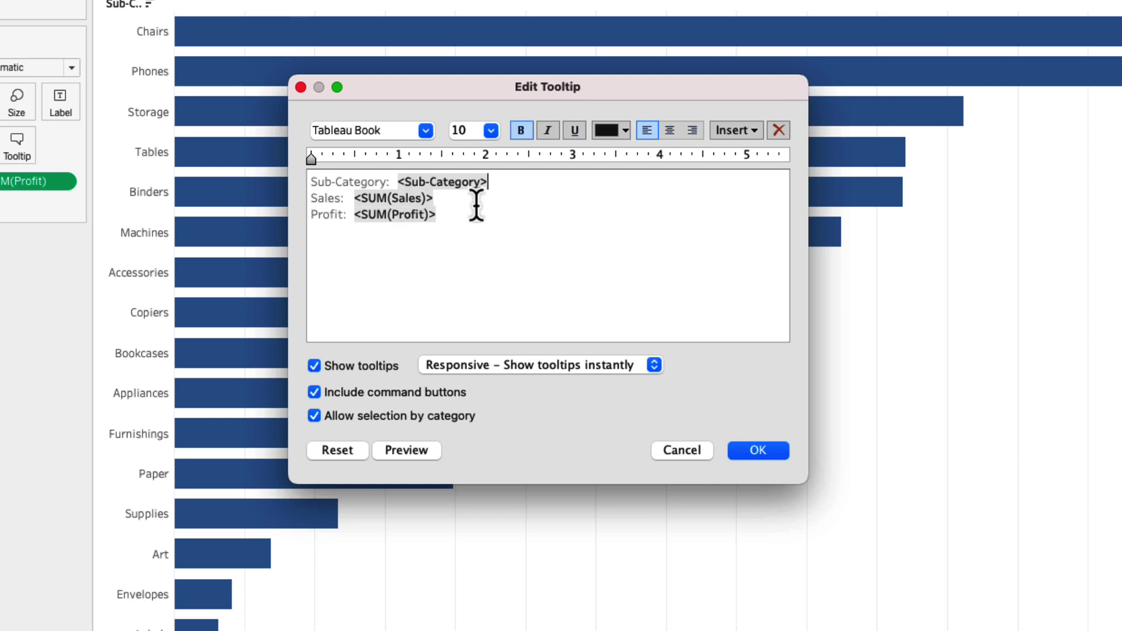
click(528, 238)
click(774, 457)
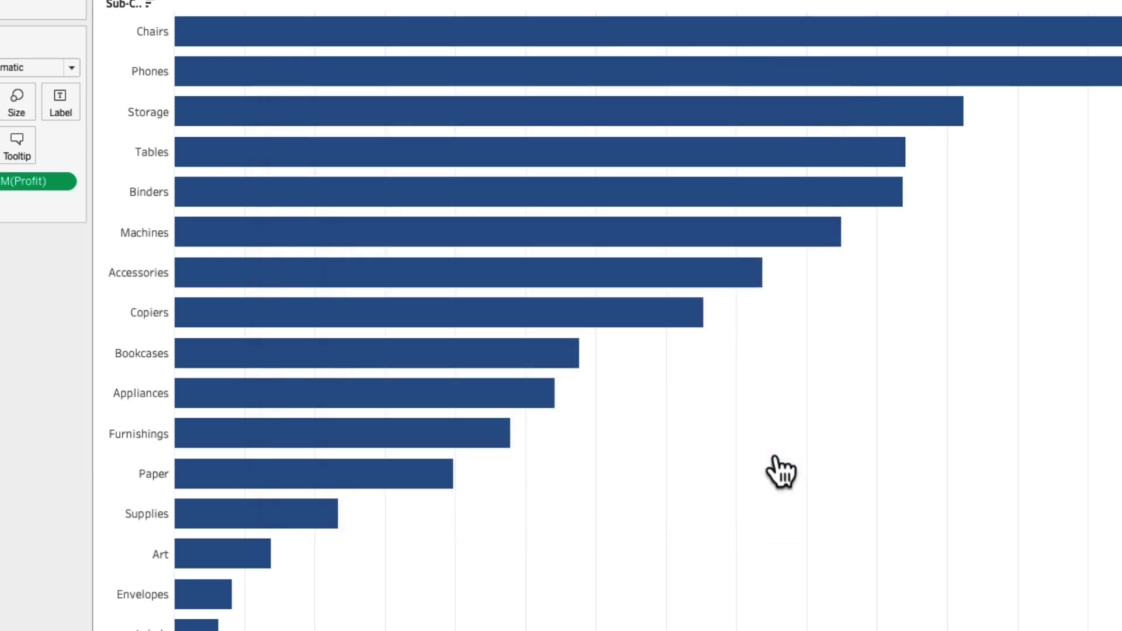
mouse_move(545, 128)
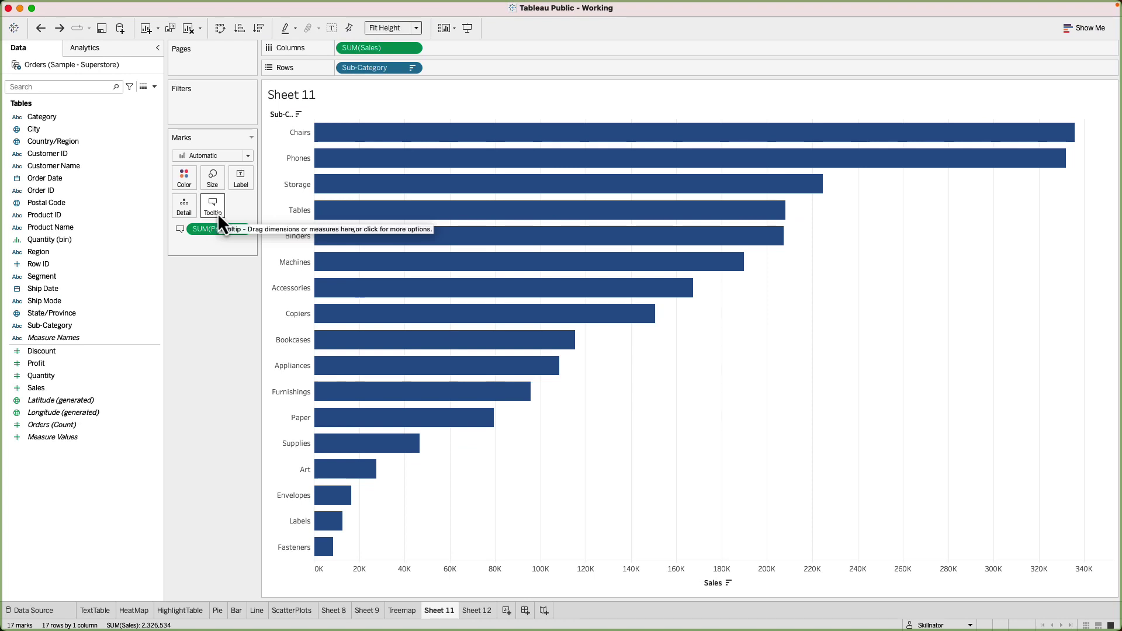
mouse_move(439, 141)
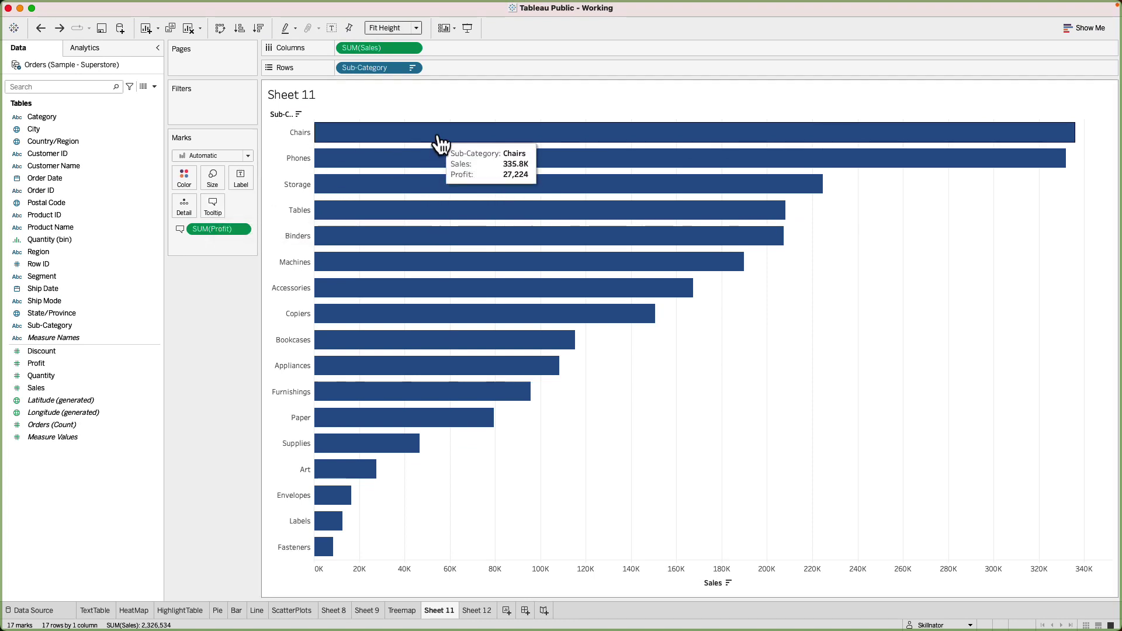
click(212, 208)
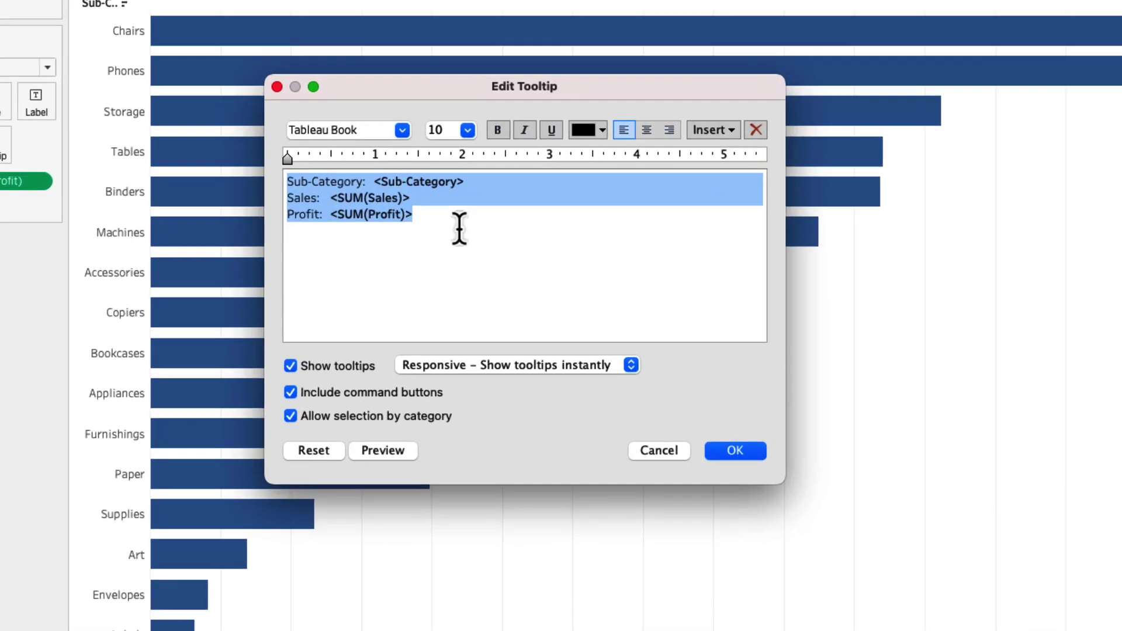
click(460, 228)
drag(393, 216, 284, 175)
click(468, 131)
click(454, 203)
click(466, 132)
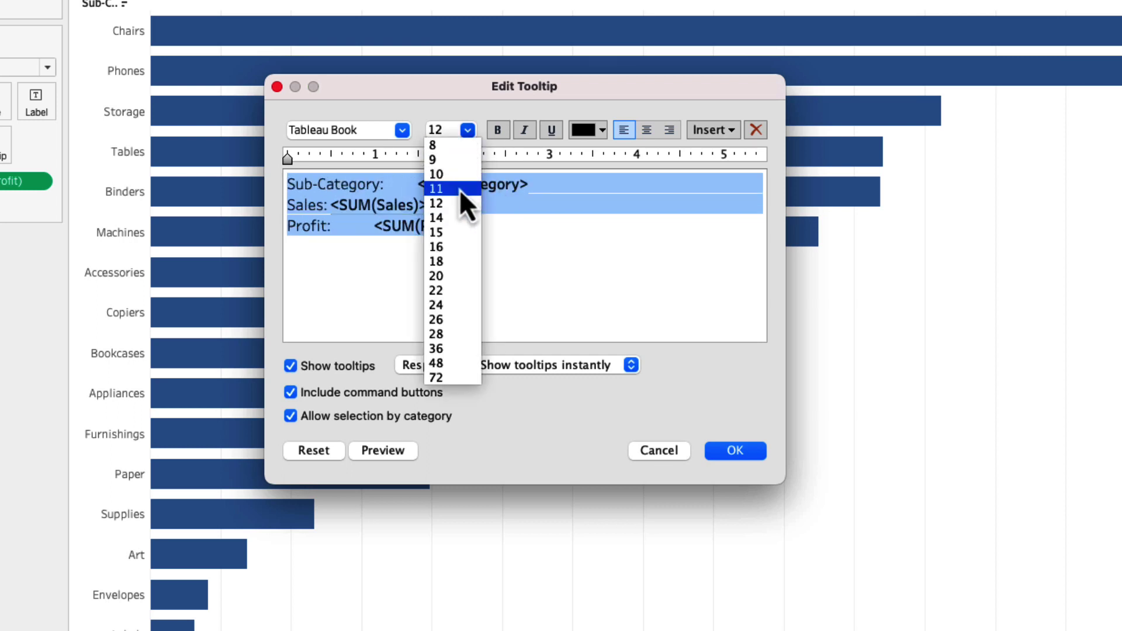
click(460, 189)
click(527, 132)
click(602, 132)
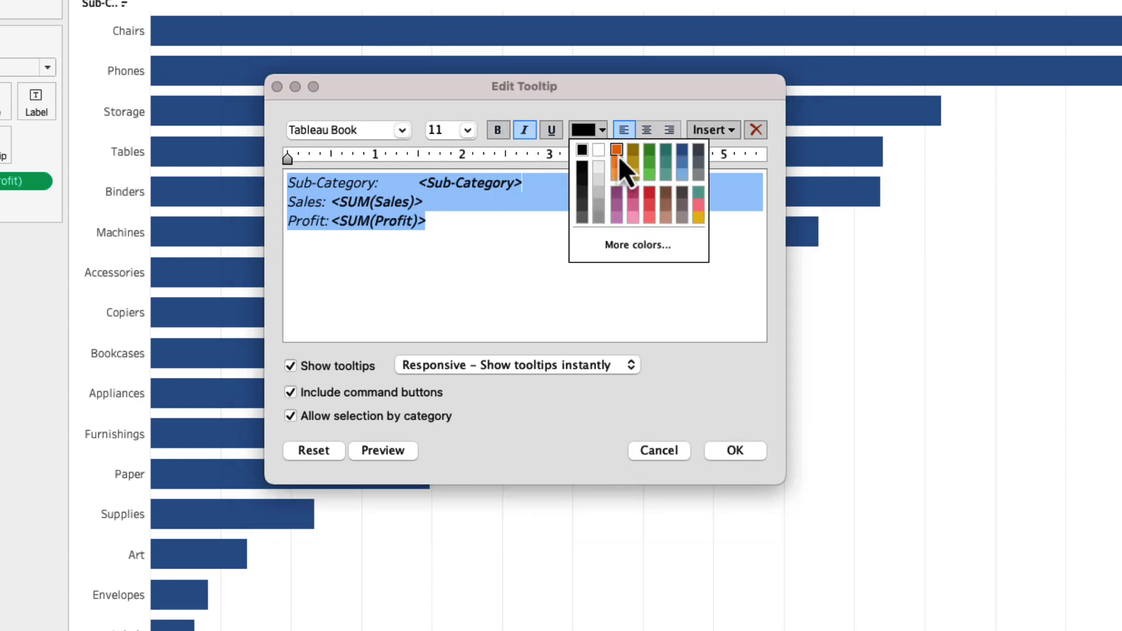
click(619, 156)
click(734, 455)
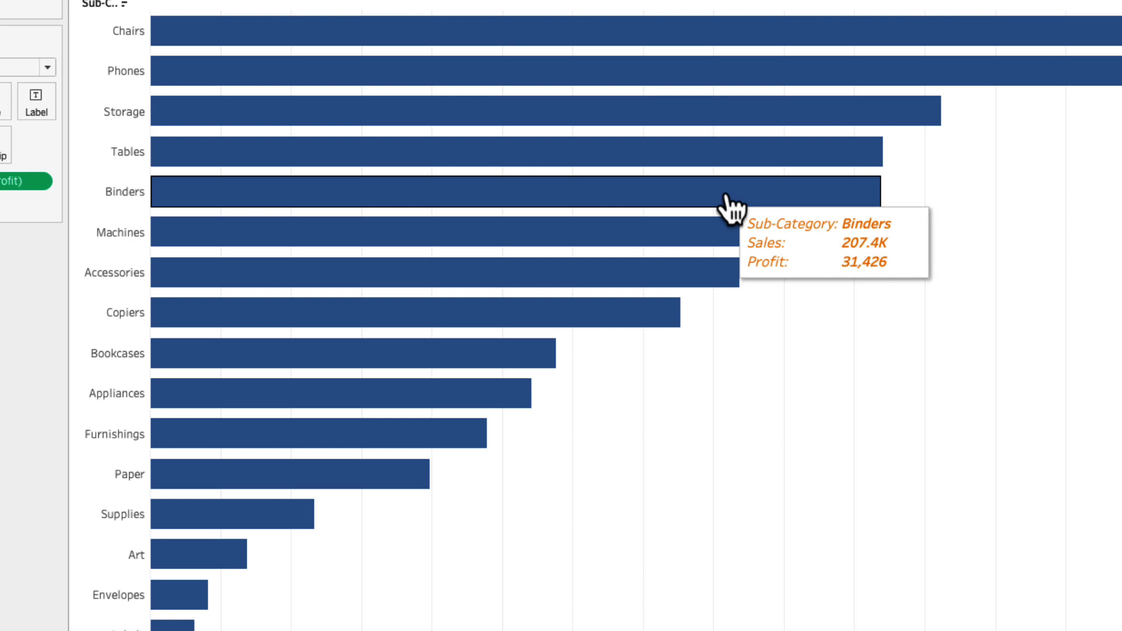
key(ctrl+z)
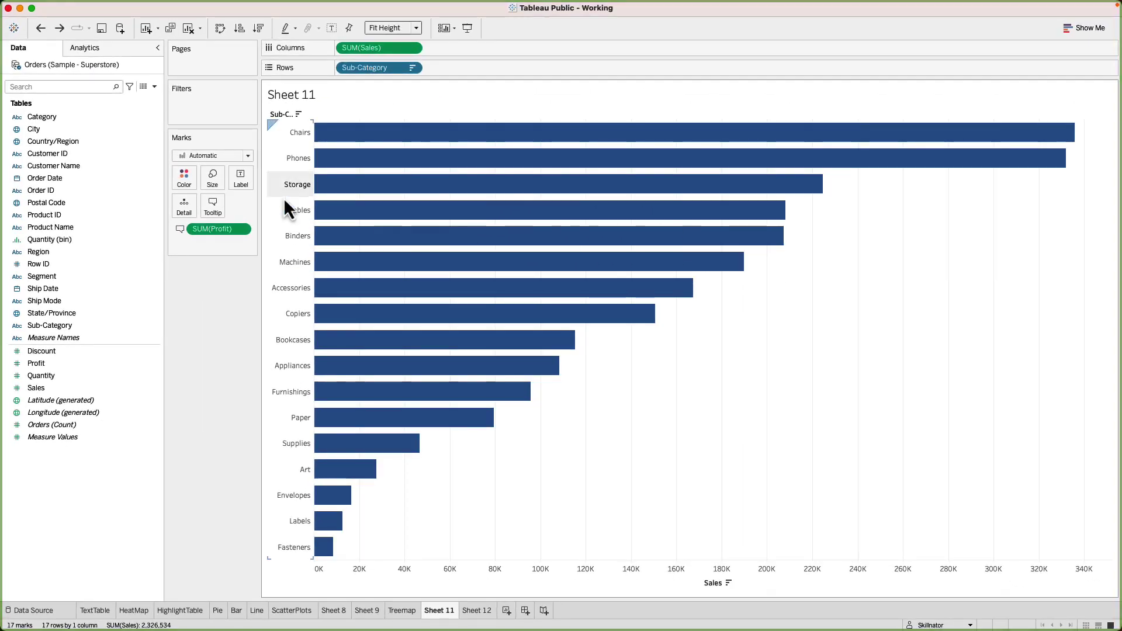
Step: Turn off Show tooltips for the bars and apply the setting
click(213, 204)
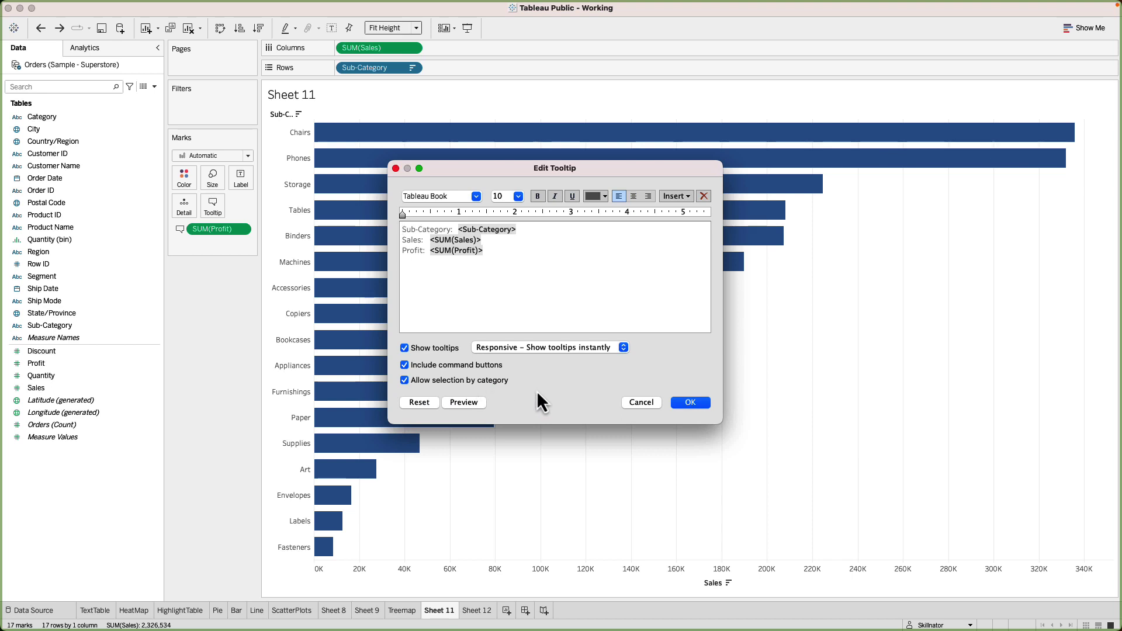
click(404, 348)
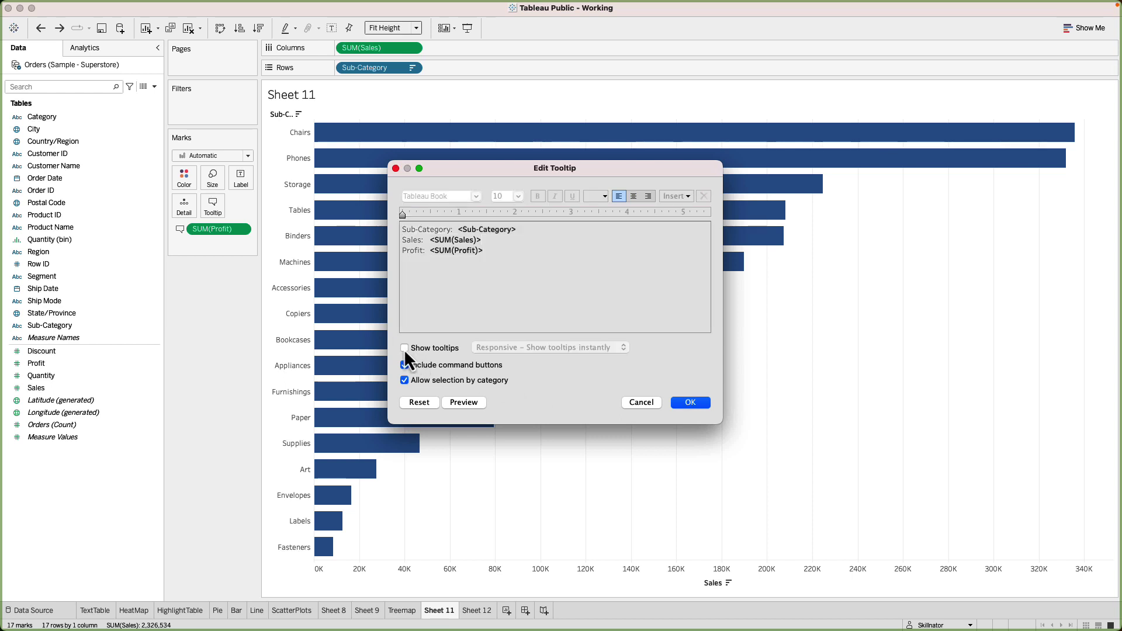
click(694, 405)
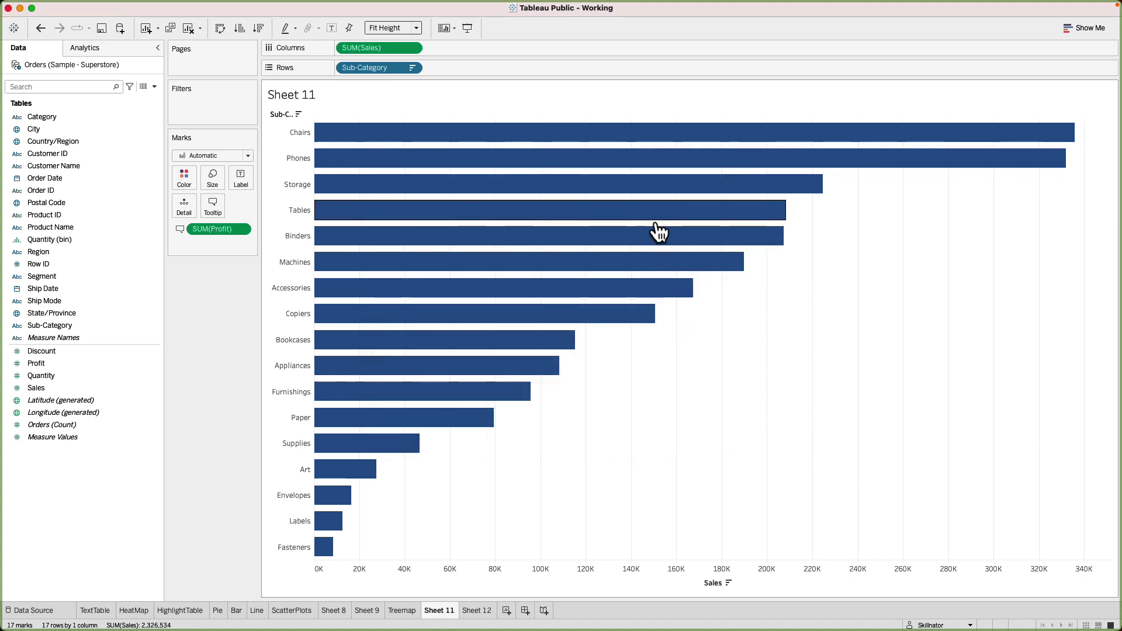
mouse_move(659, 227)
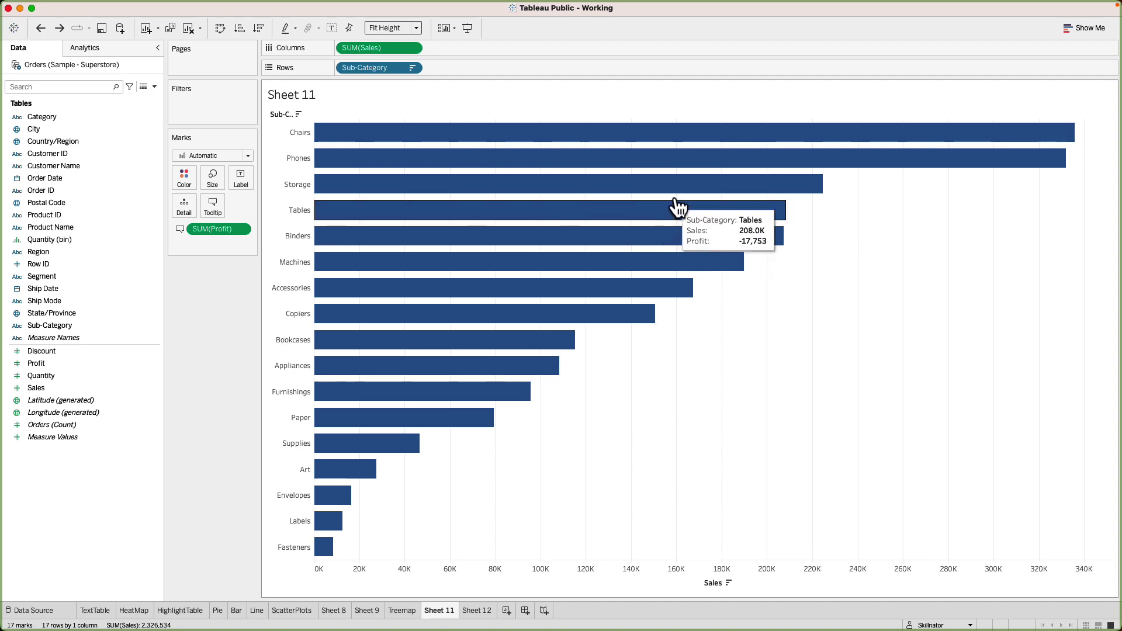
Step: Reopen the tooltip settings without changes, then select the Accessories and Machines bars to view tooltip actions
click(213, 207)
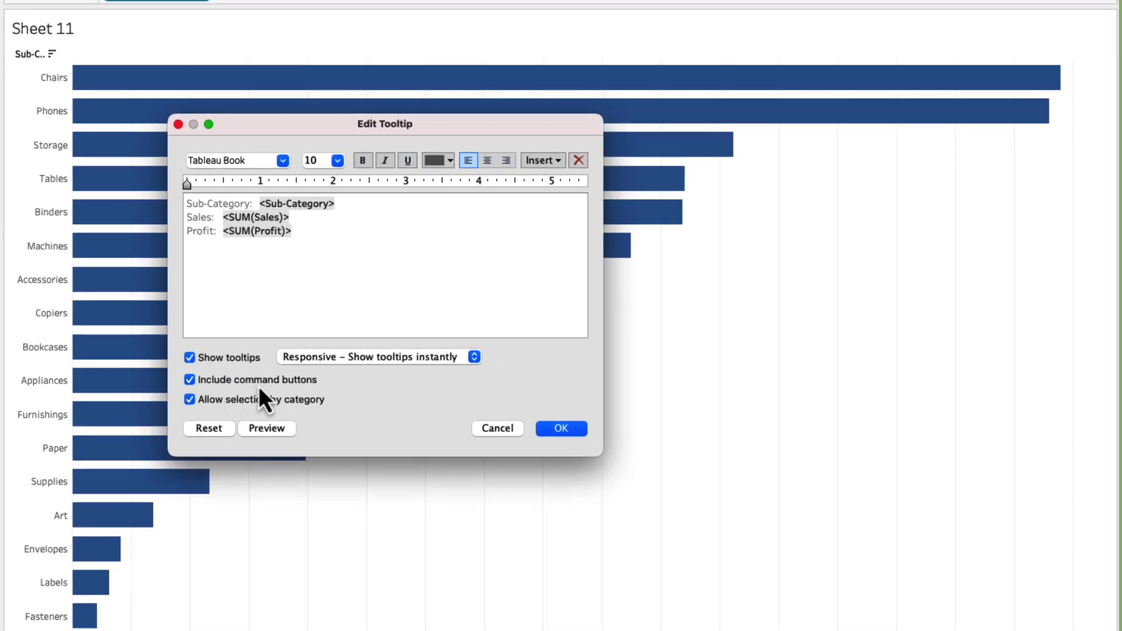
click(504, 433)
mouse_move(463, 286)
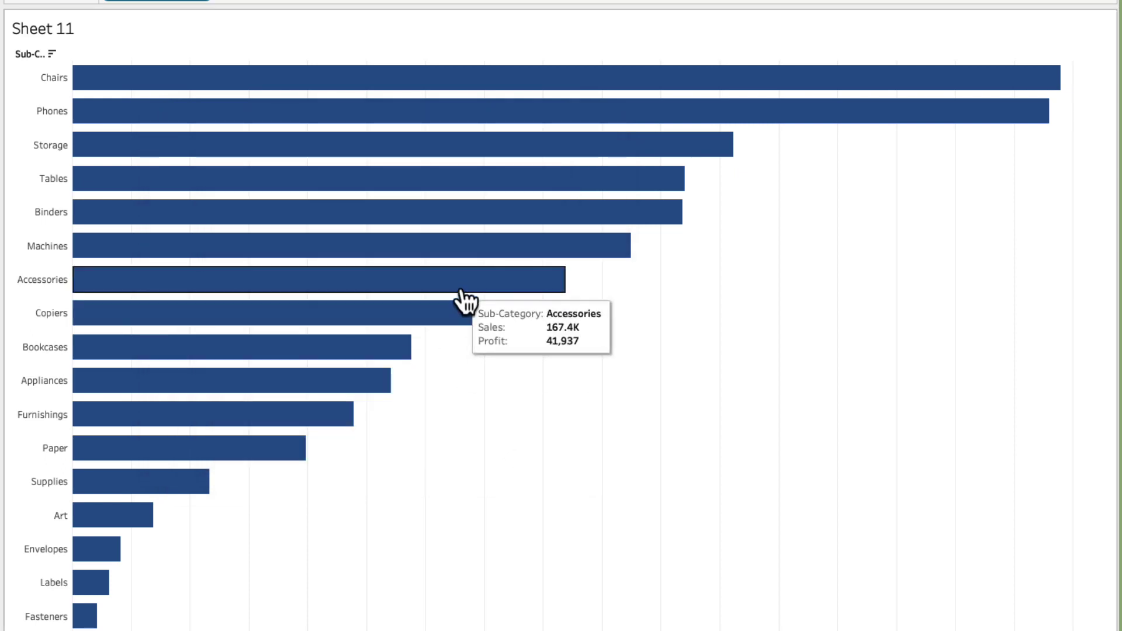
click(401, 291)
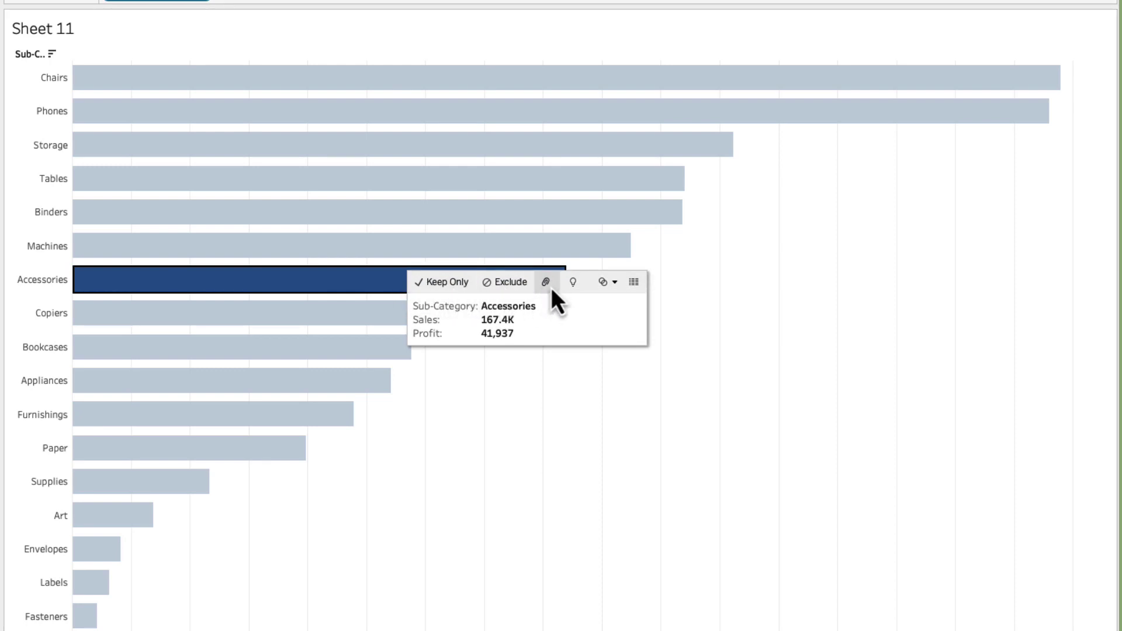
mouse_move(615, 287)
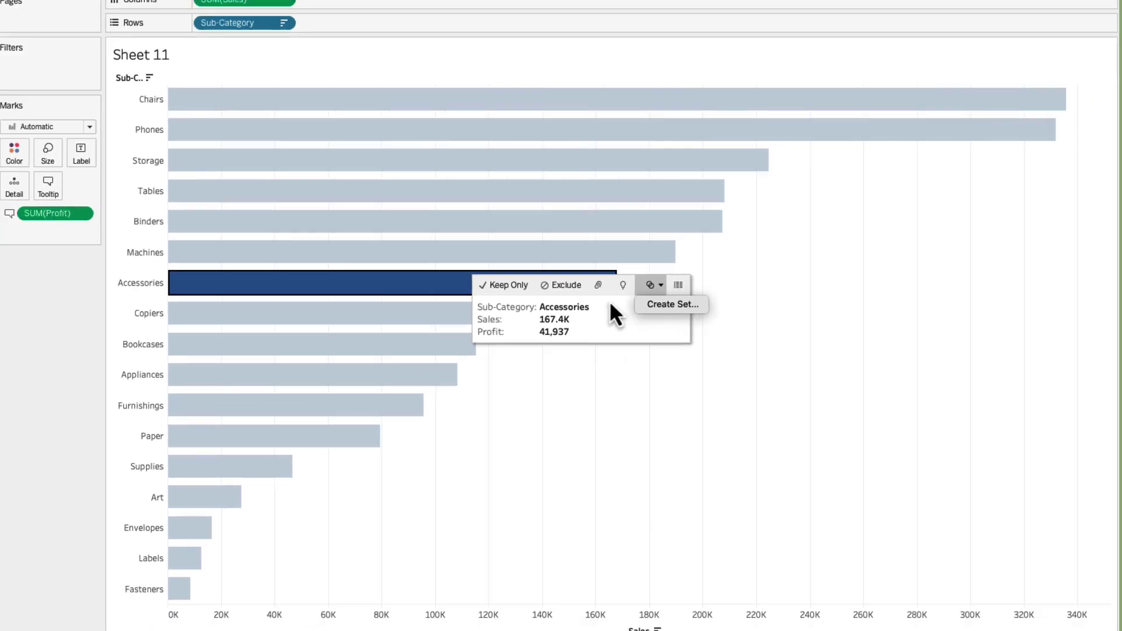
click(465, 246)
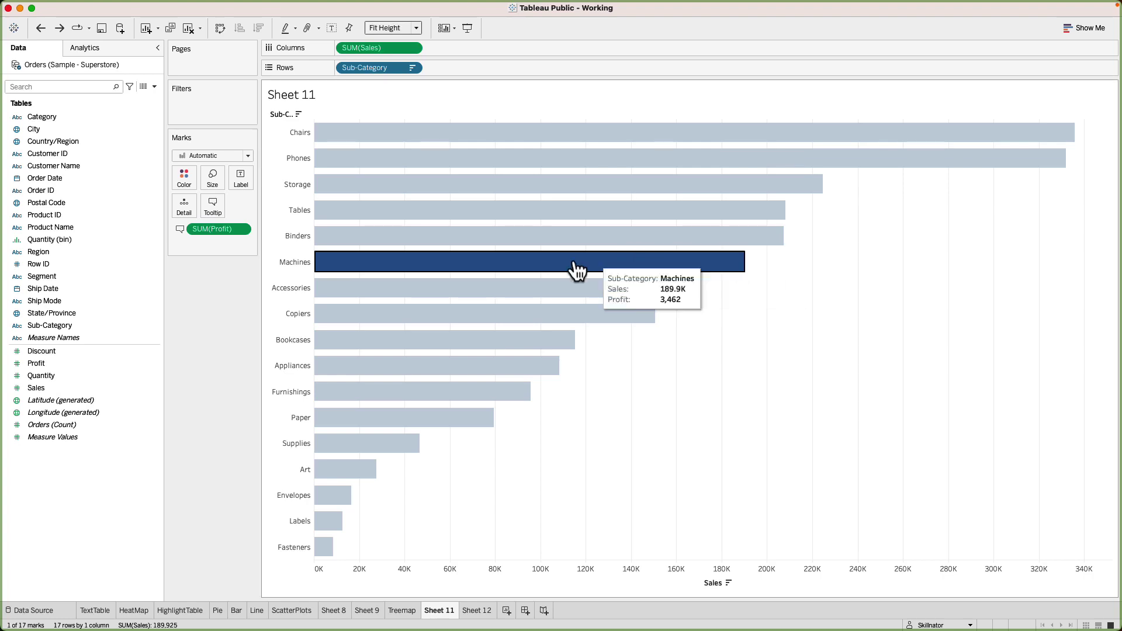
click(721, 285)
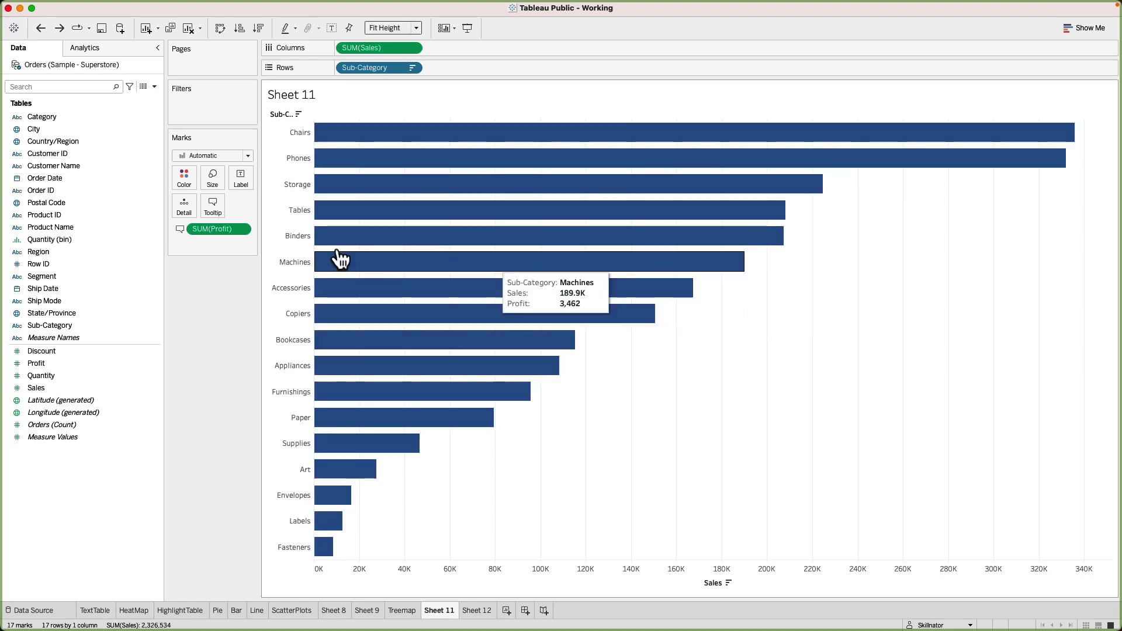
Step: Try turning off Include command buttons but cancel, then switch to Sheet 12
click(213, 206)
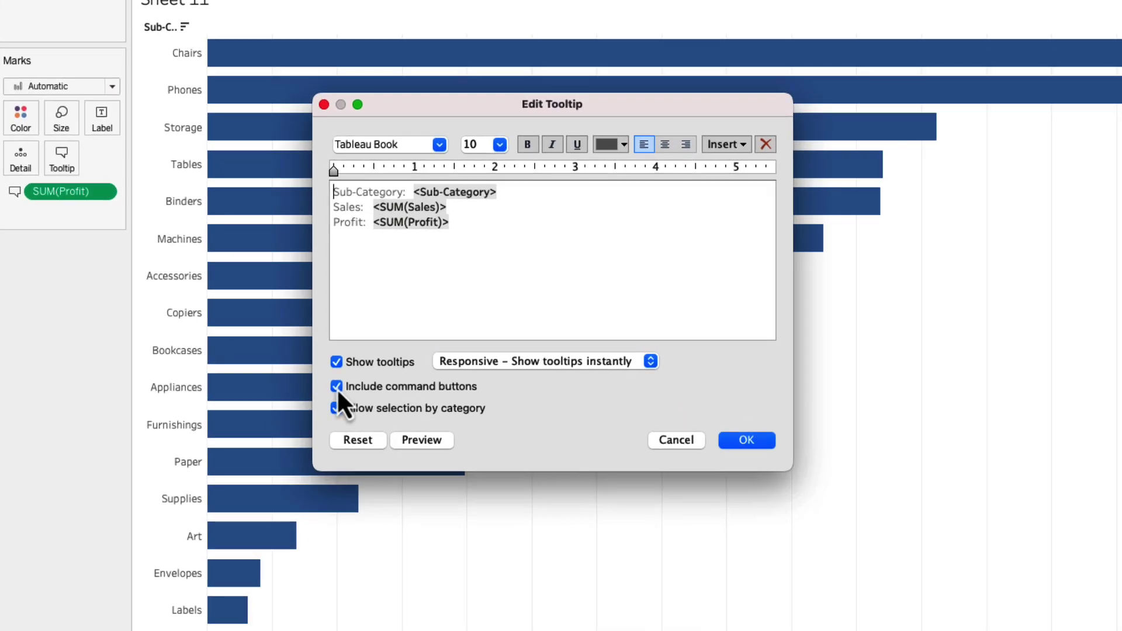
click(337, 387)
click(695, 441)
click(478, 612)
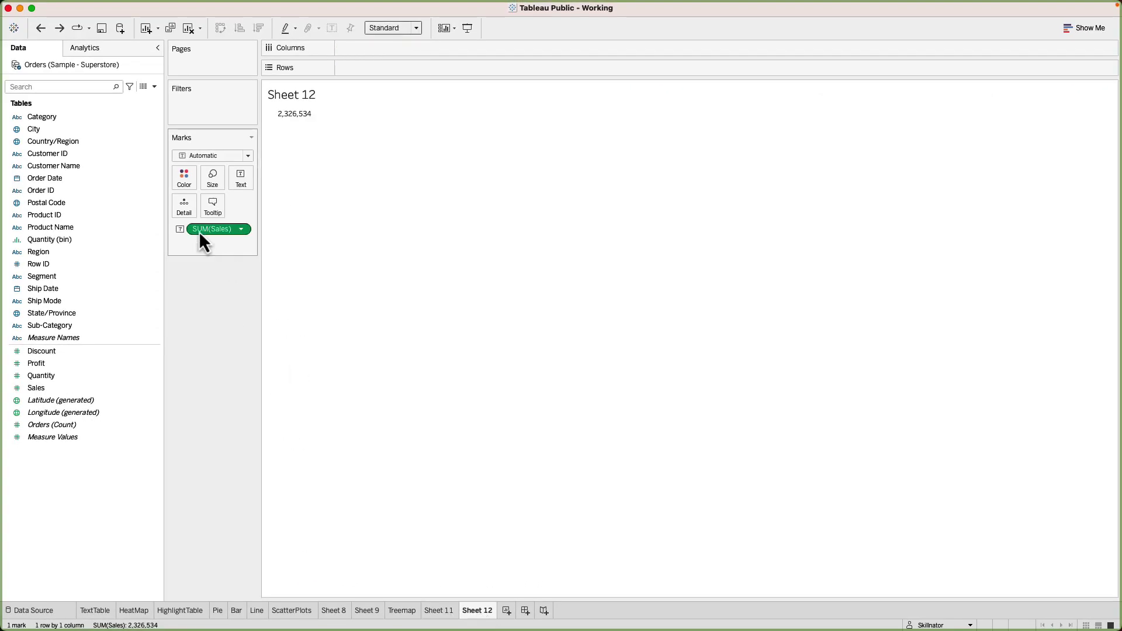
Step: Plot Profit against Sales on Sheet 12 with one point per Sub-Category
drag(199, 230, 393, 52)
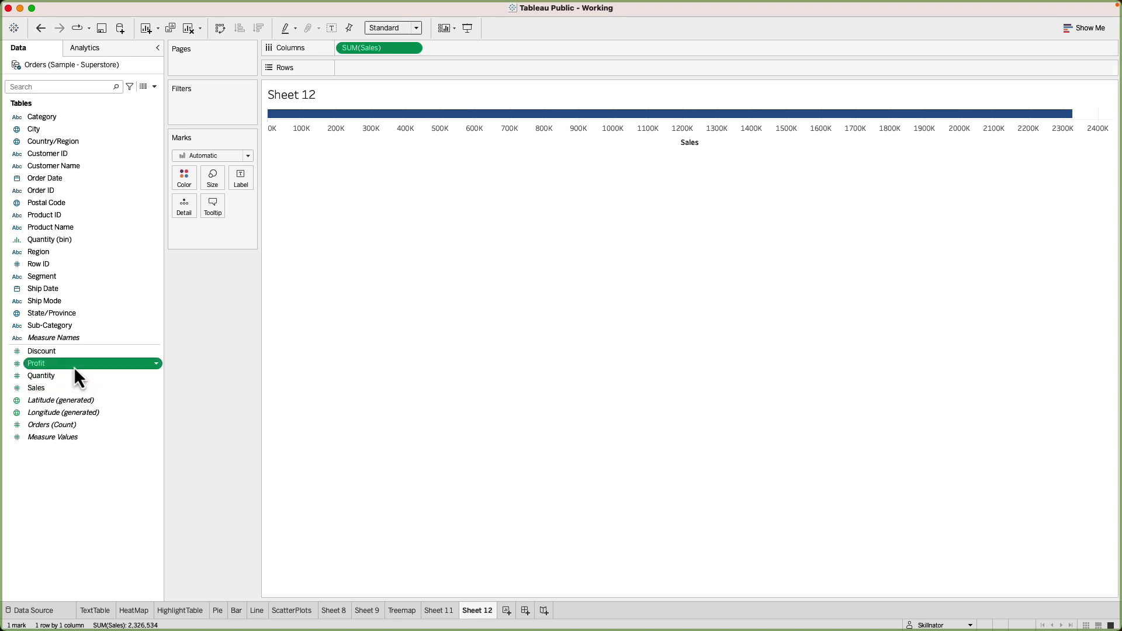
drag(74, 366, 389, 70)
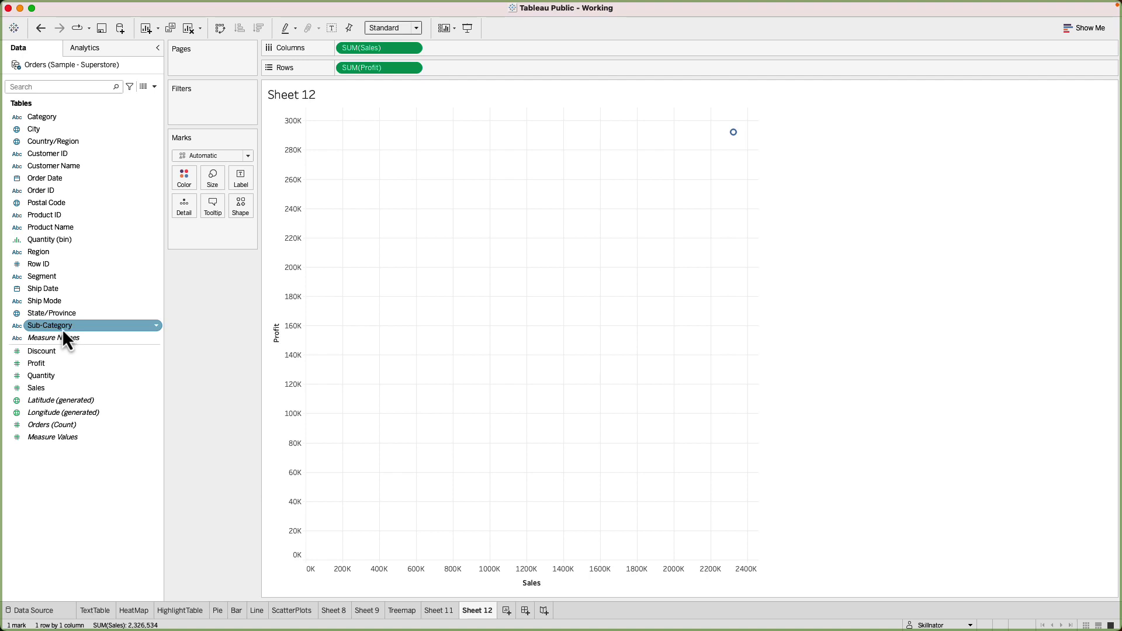
drag(62, 328, 183, 217)
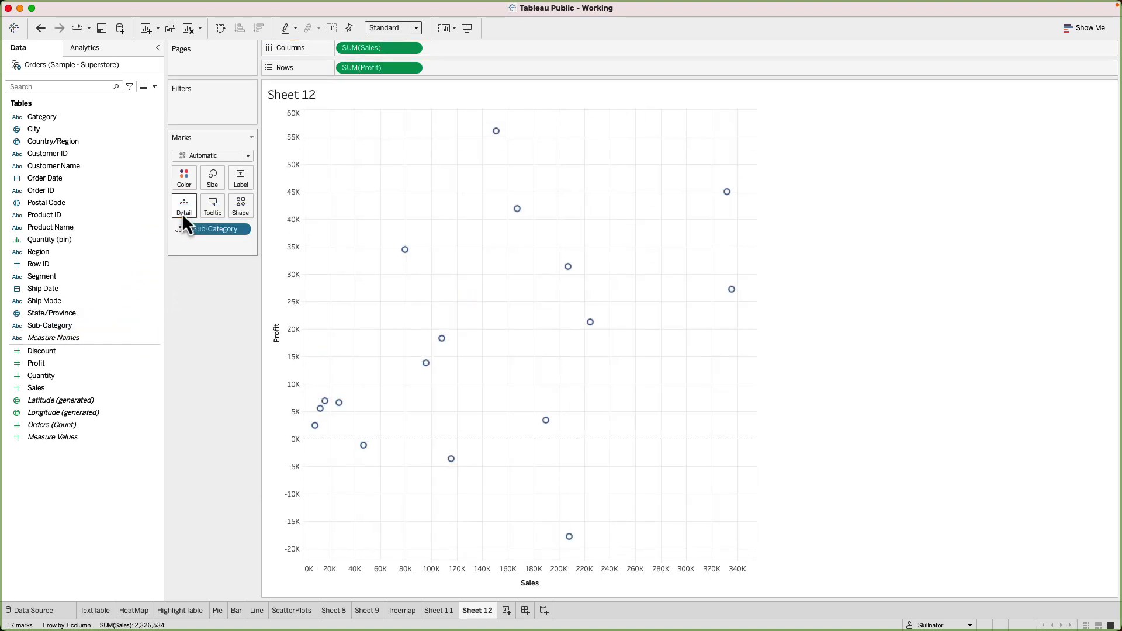
mouse_move(518, 210)
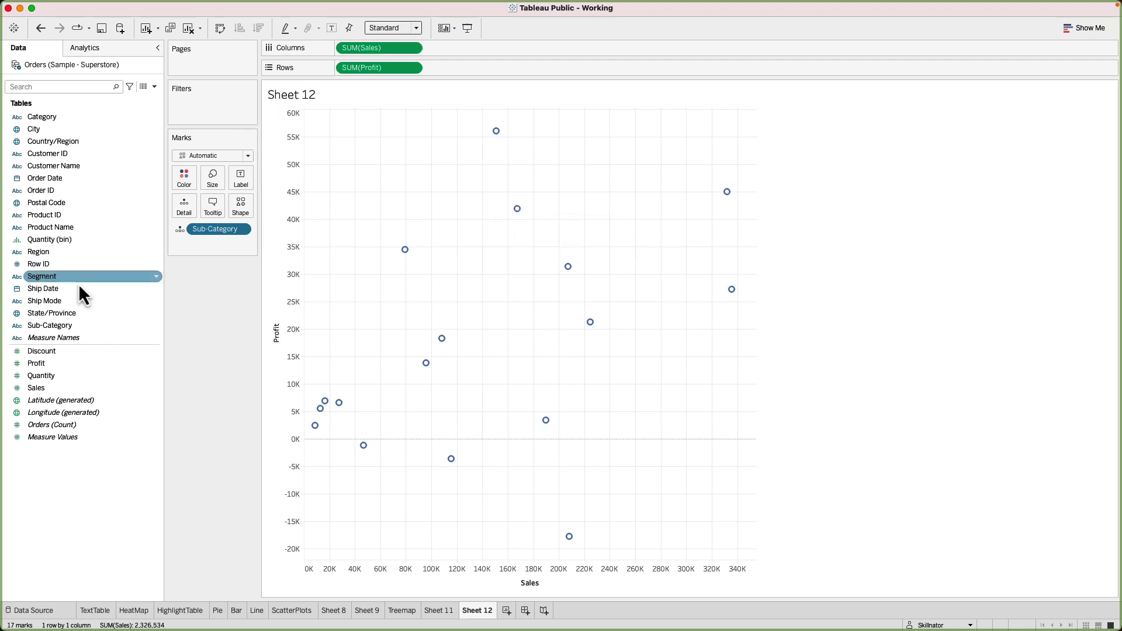
Step: Add Category to the scatter point tooltips and create a new blank Sheet 13
drag(50, 119, 212, 210)
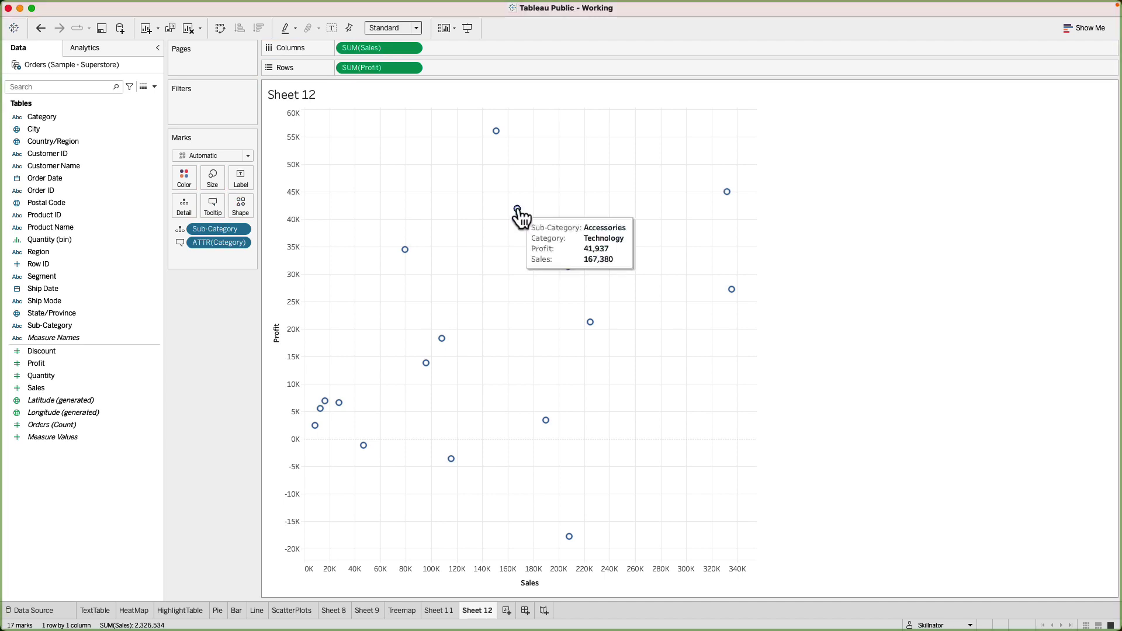
mouse_move(540, 443)
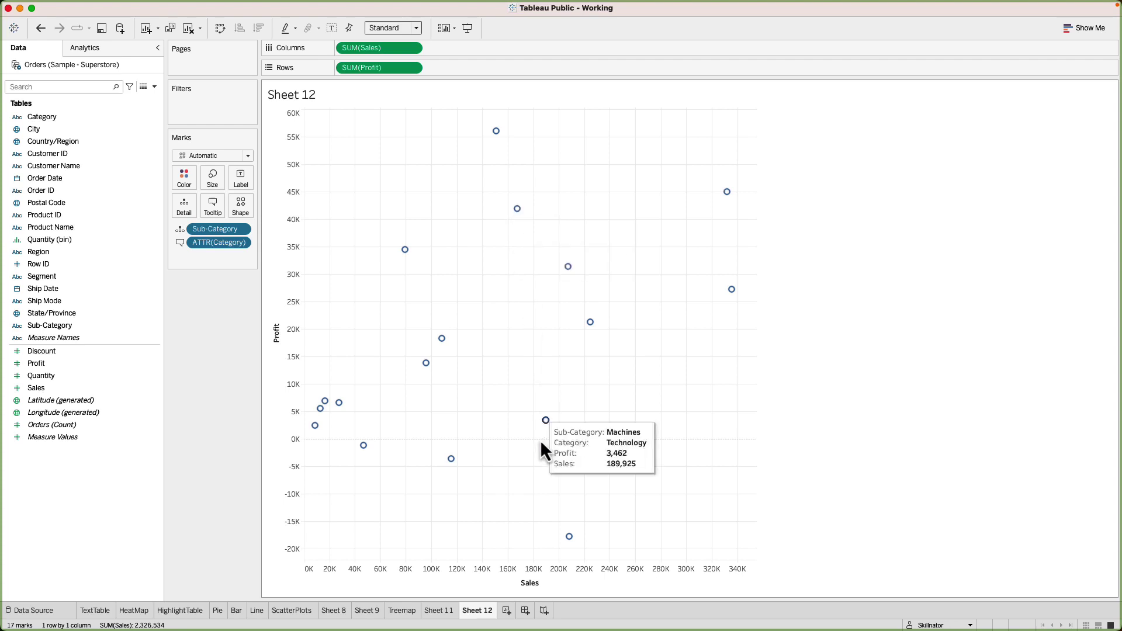
click(507, 612)
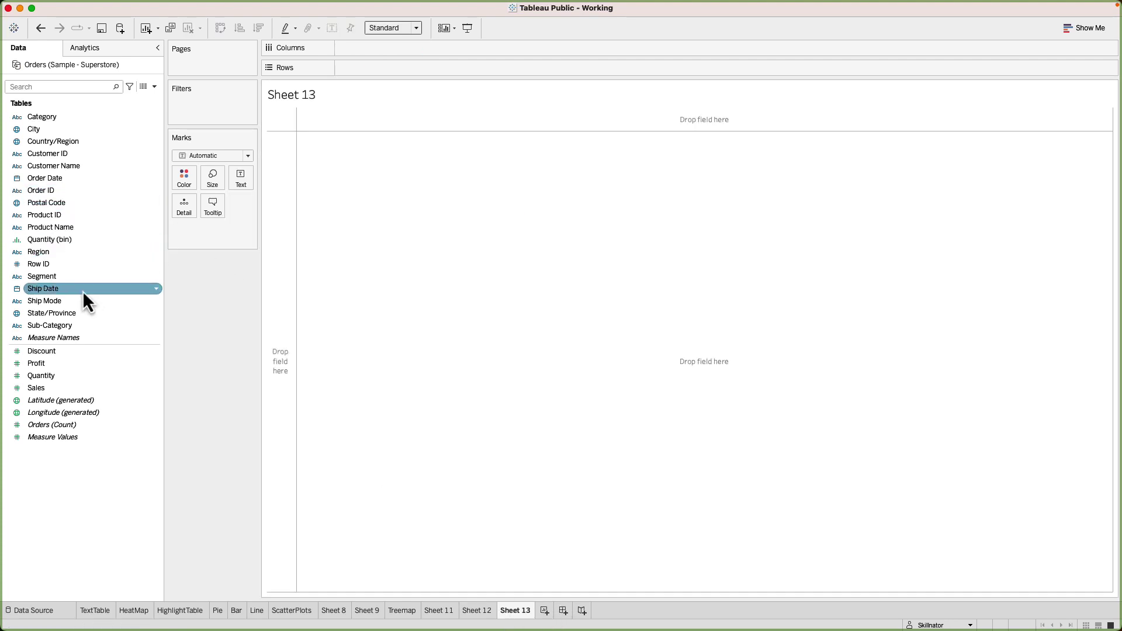
Step: Put Category and then Sub-Category on Rows so sub-categories nest under each Category
drag(41, 120, 356, 68)
drag(65, 326, 495, 89)
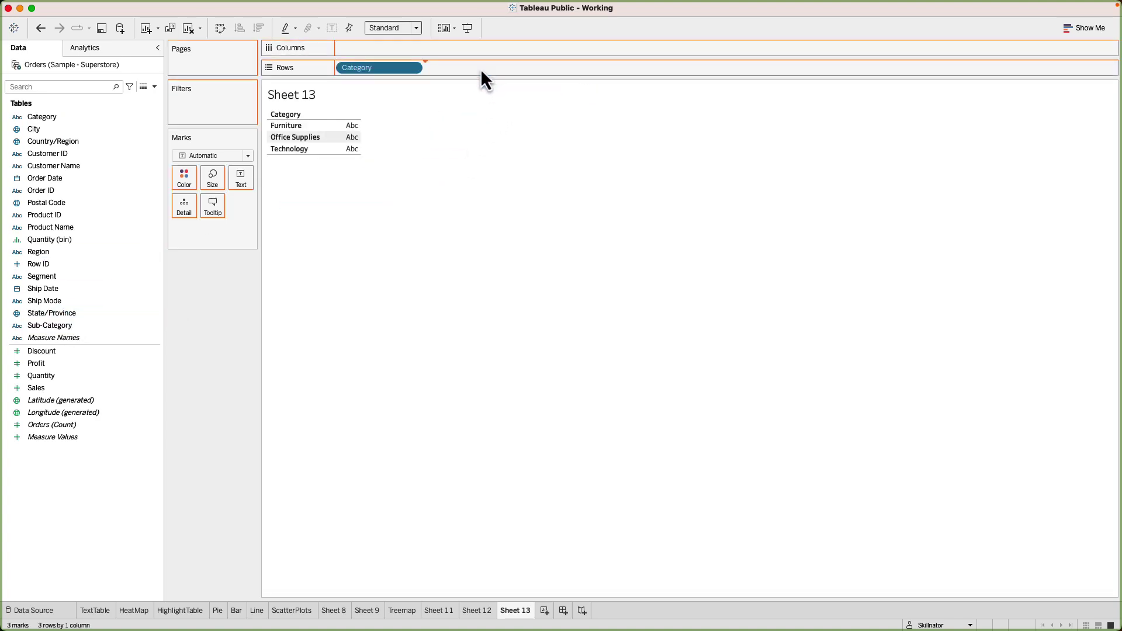
drag(479, 69, 480, 70)
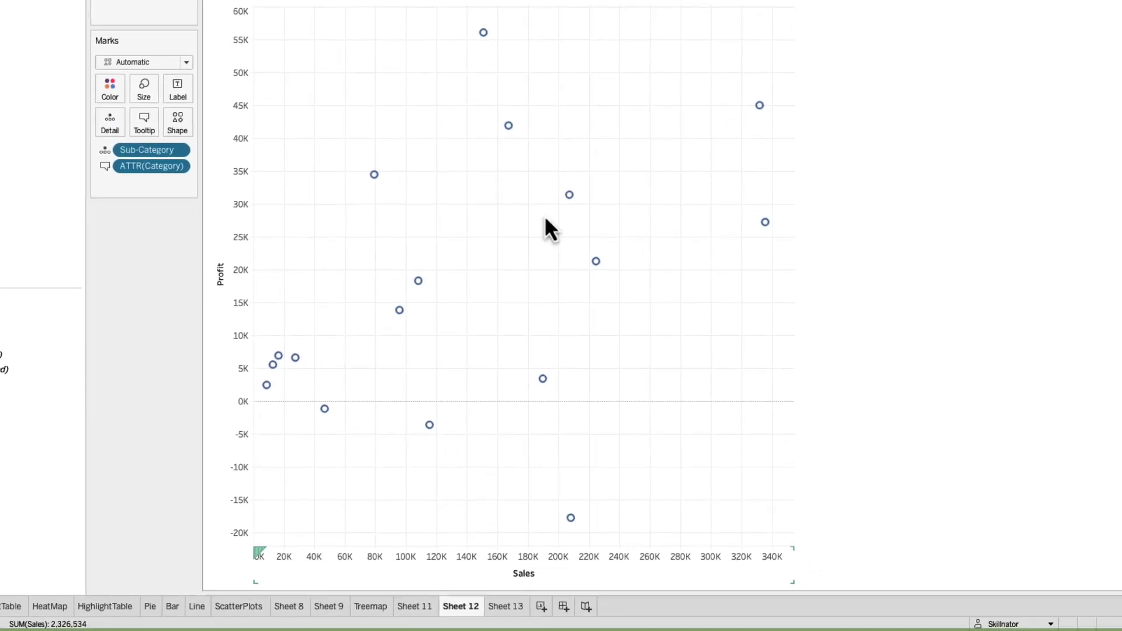
mouse_move(509, 132)
mouse_move(483, 34)
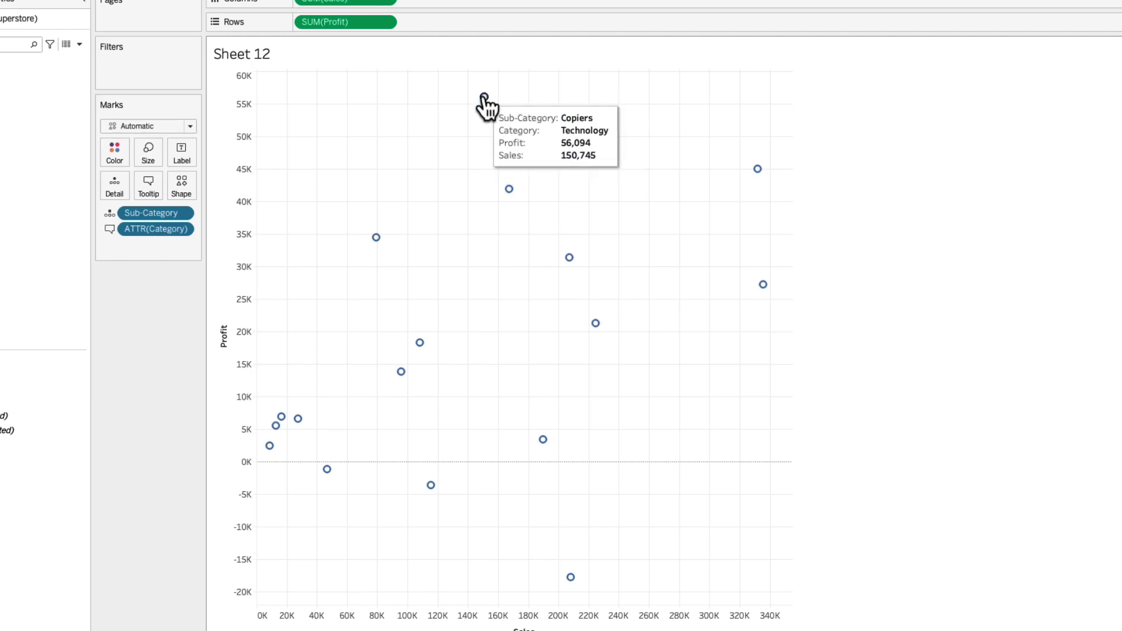
mouse_move(510, 190)
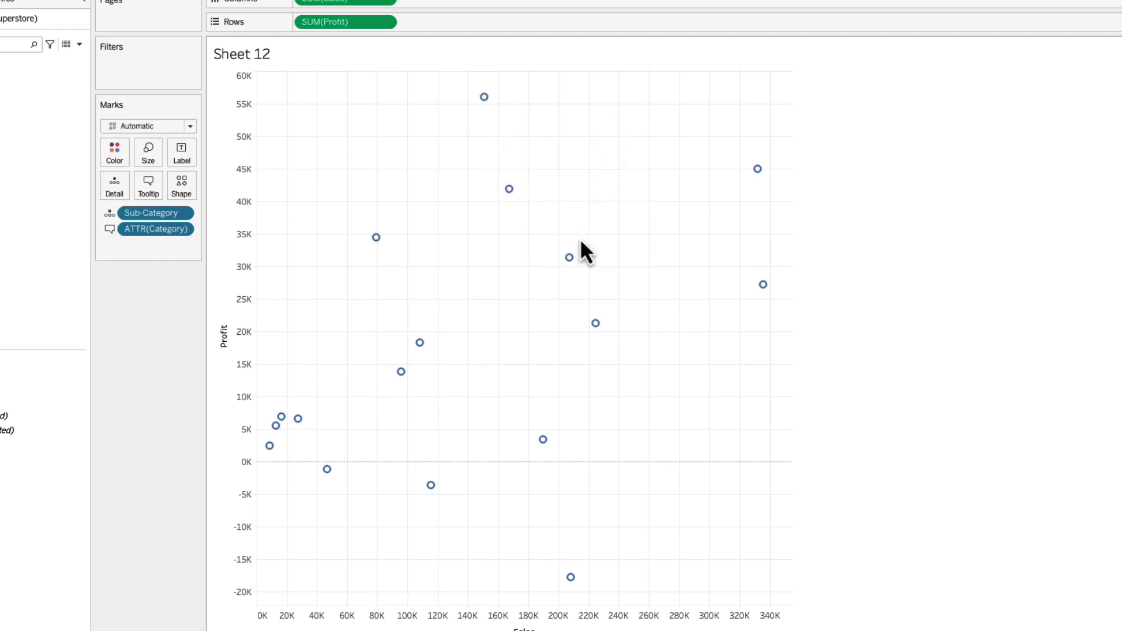
mouse_move(569, 258)
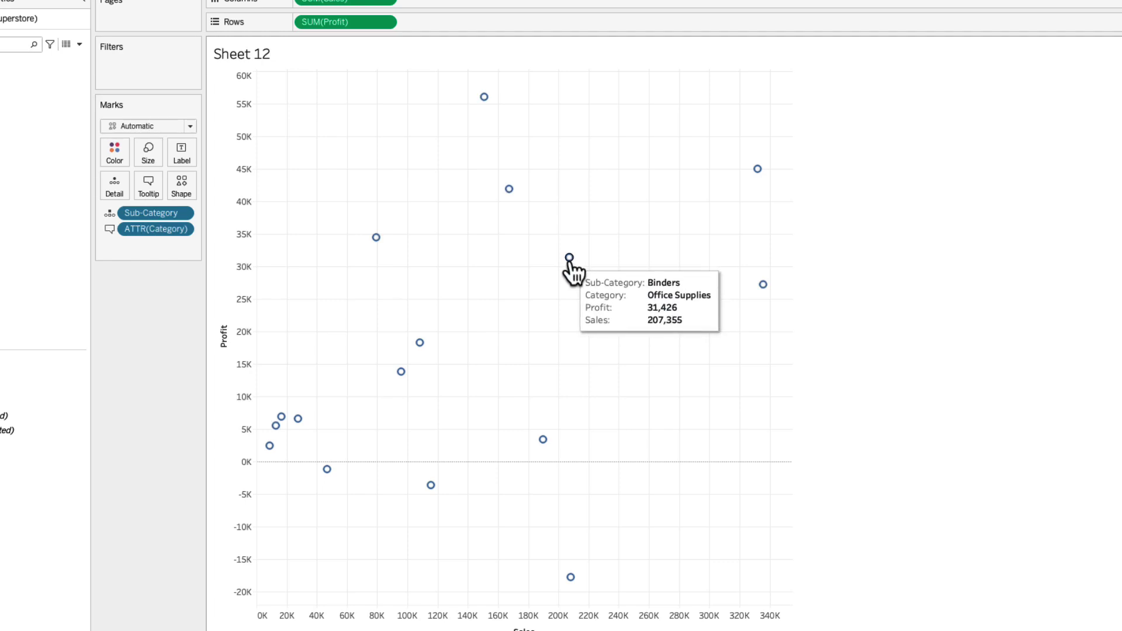
click(151, 189)
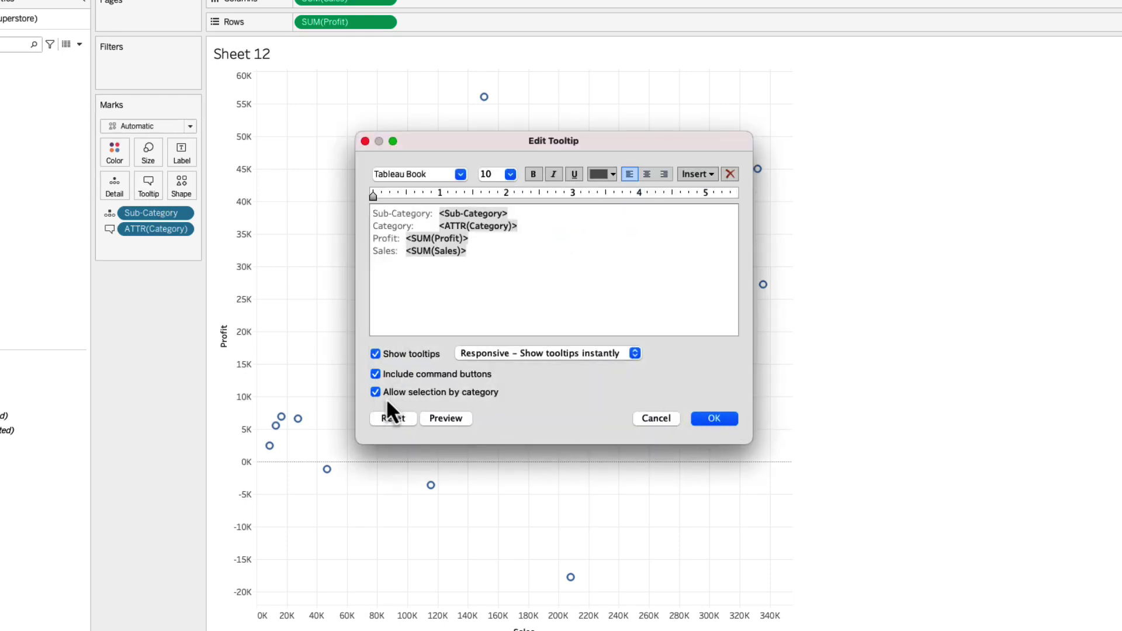
click(714, 418)
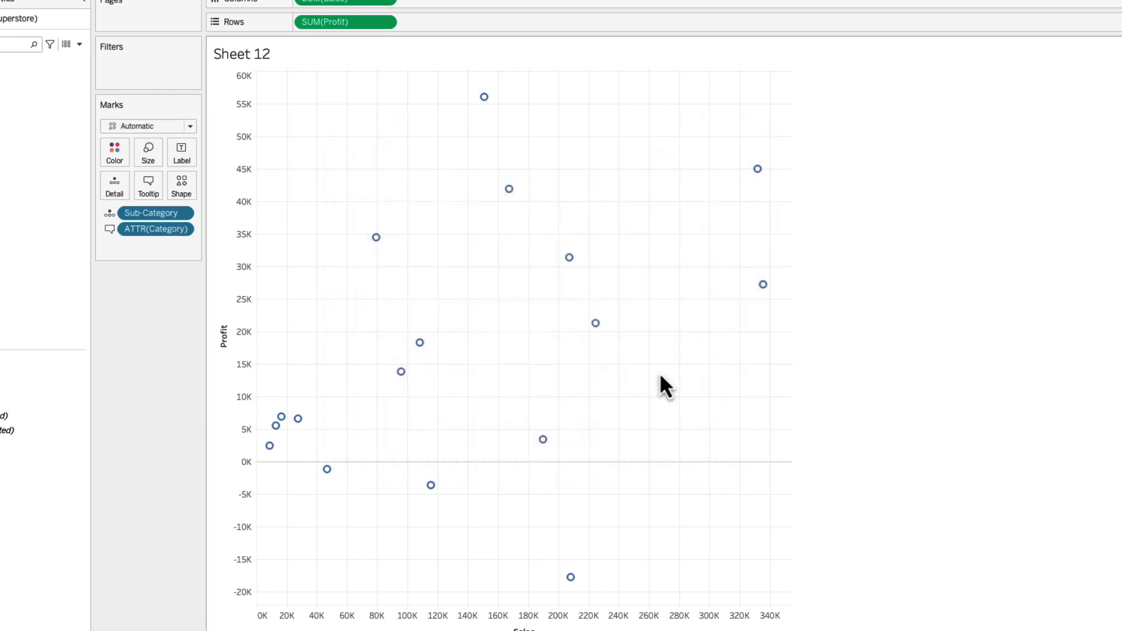
mouse_move(571, 260)
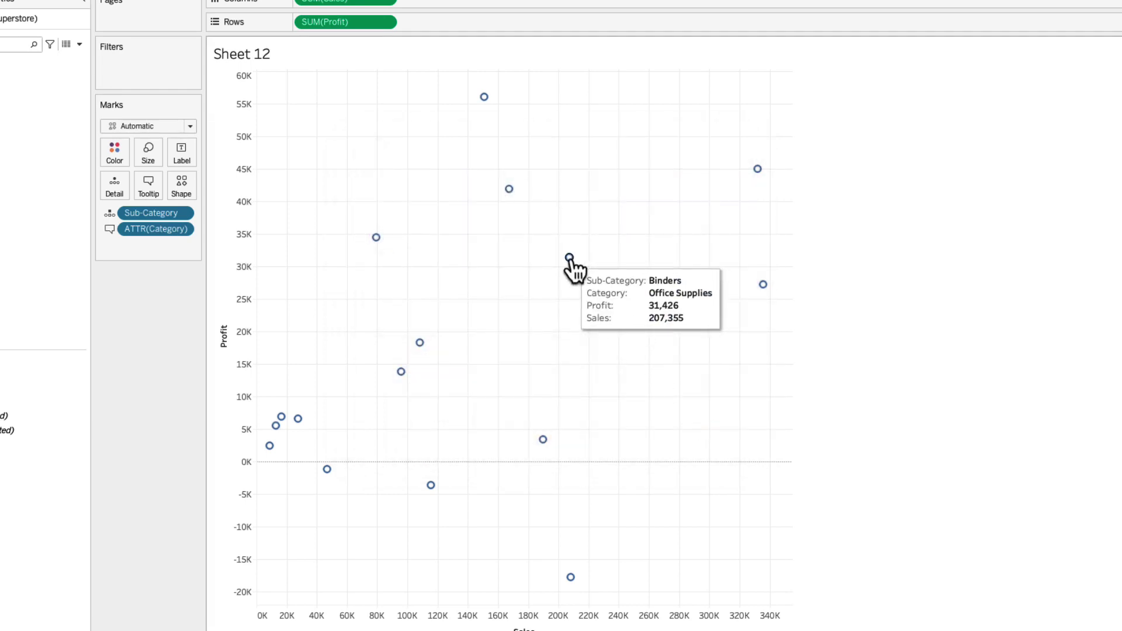
click(570, 258)
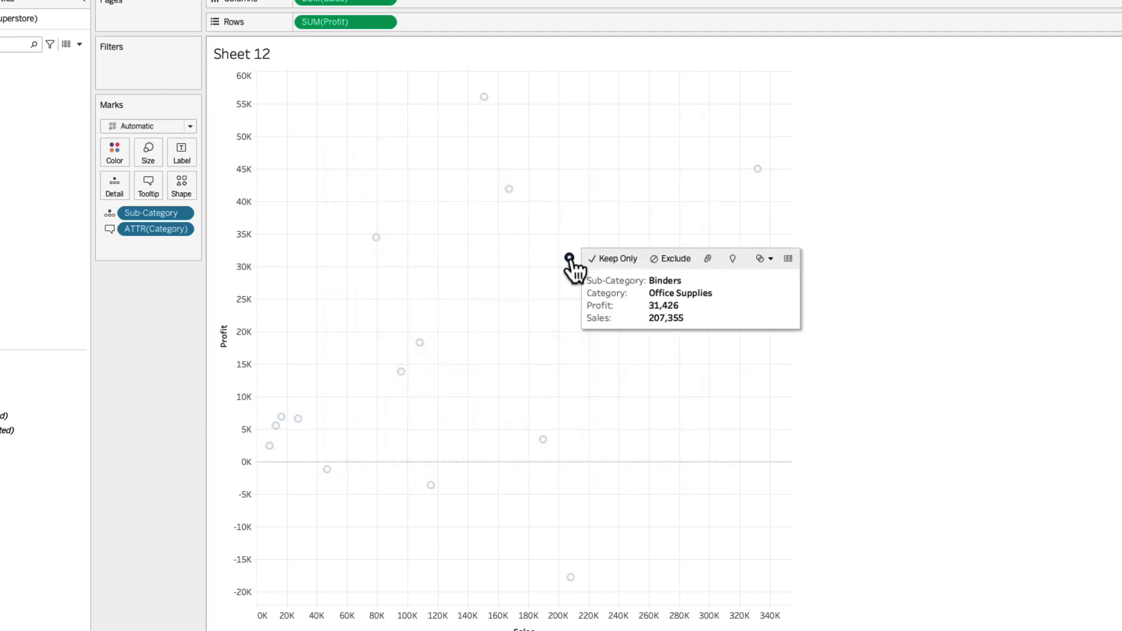
click(688, 297)
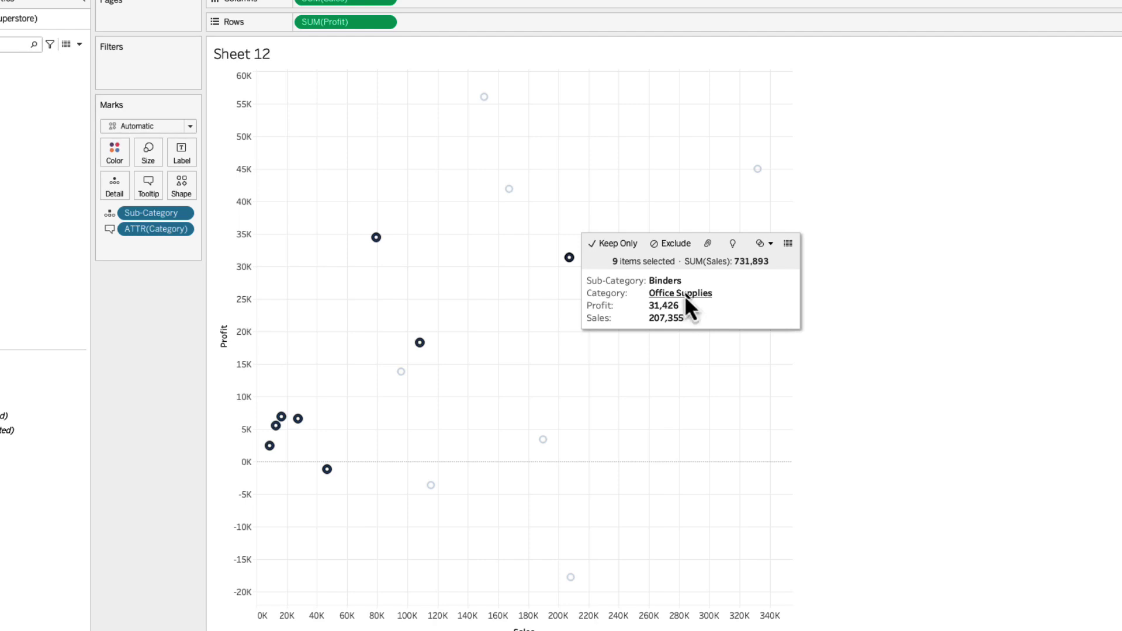
click(497, 282)
Step: Switch to Sheet 11, preview the Line sheet's monthly sales chart, and return to Sheet 11
click(416, 630)
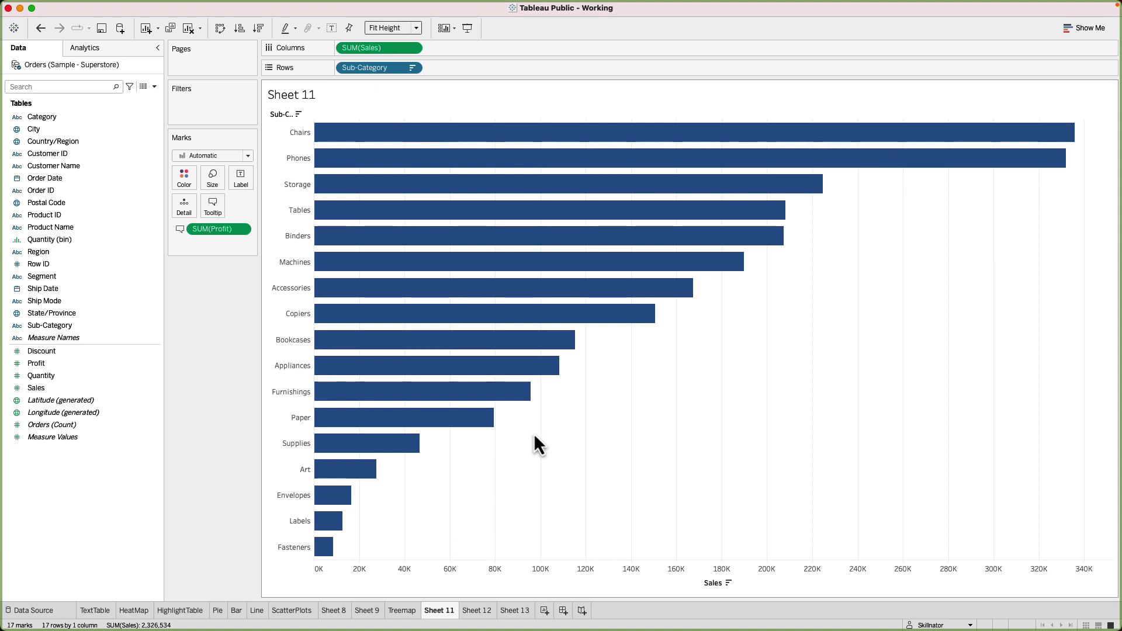
mouse_move(496, 351)
click(260, 616)
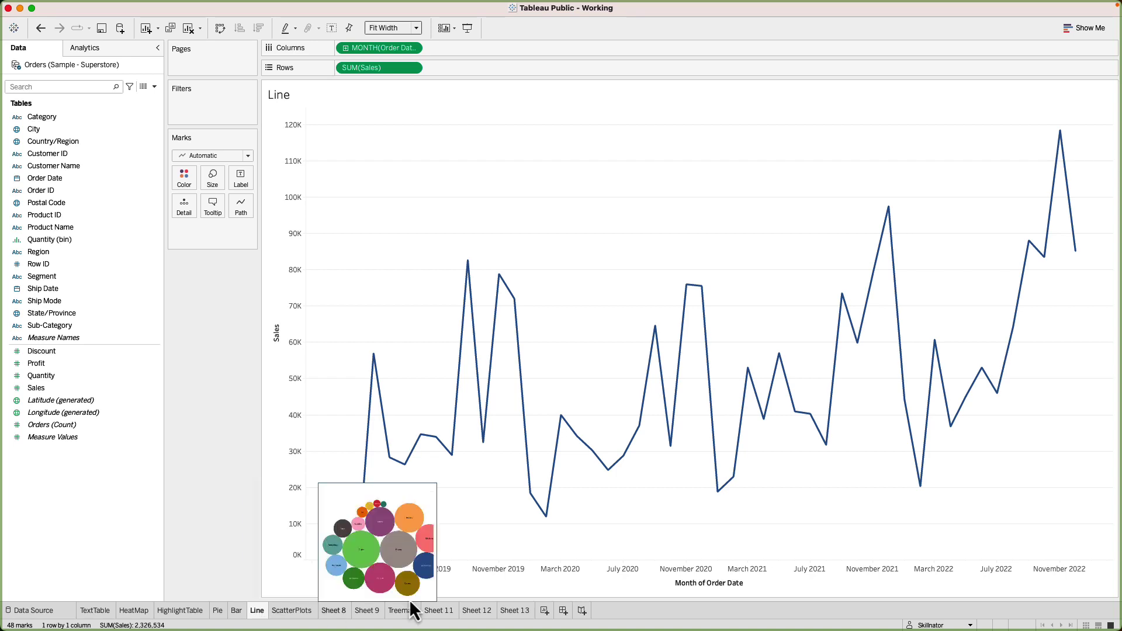
click(447, 615)
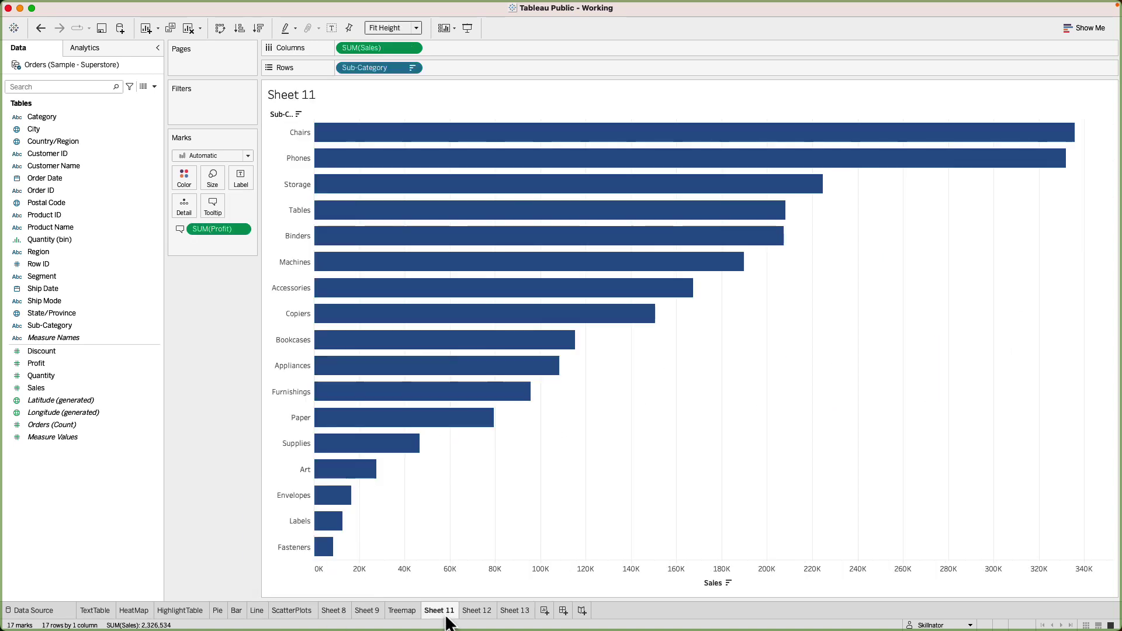
Step: Insert the Line sheet into the bar chart's tooltip through the Insert > Sheets menu
click(216, 211)
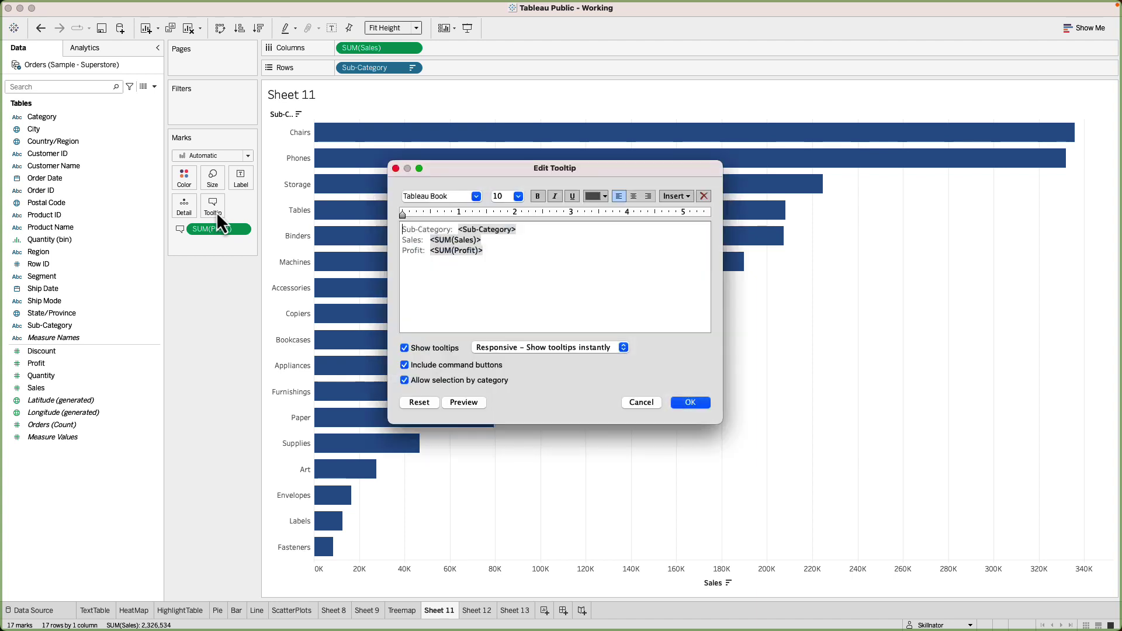
click(685, 198)
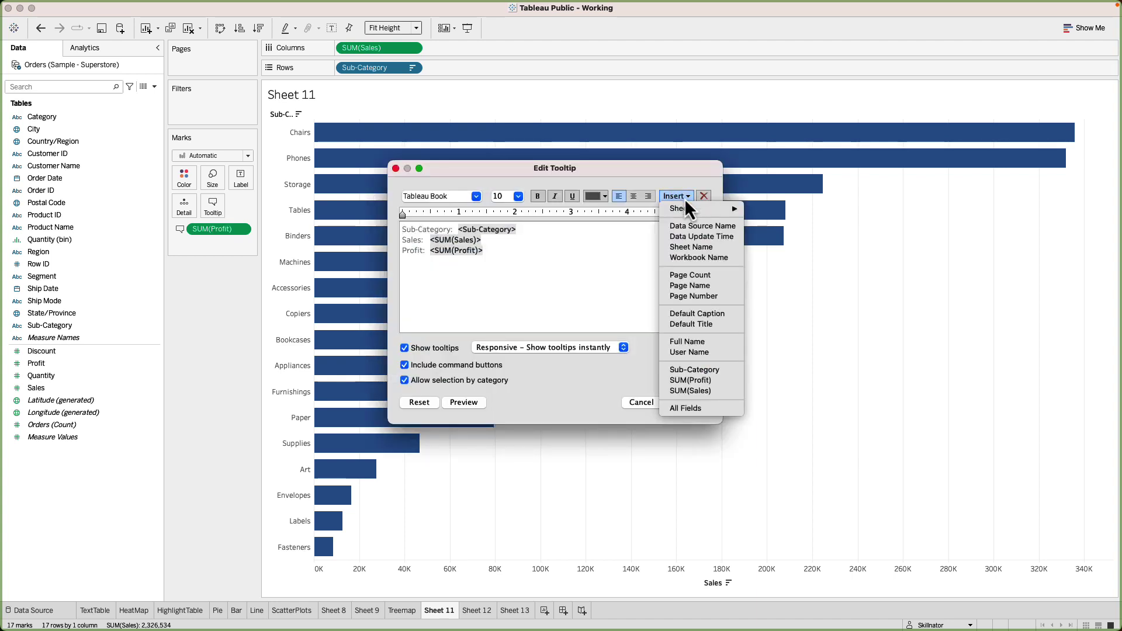
mouse_move(688, 210)
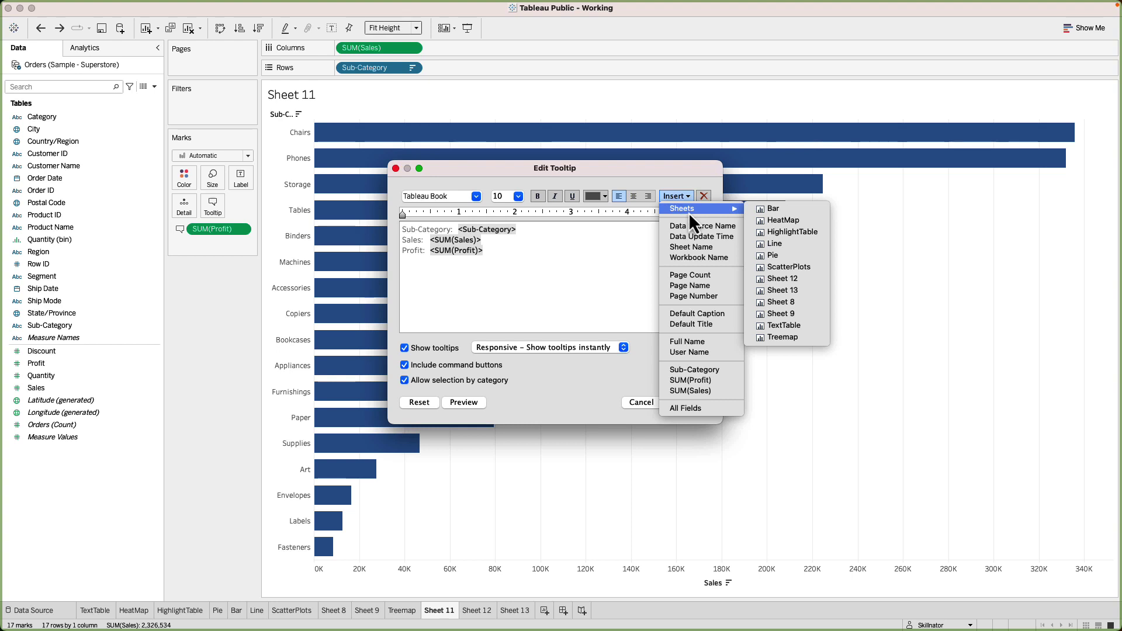
click(775, 243)
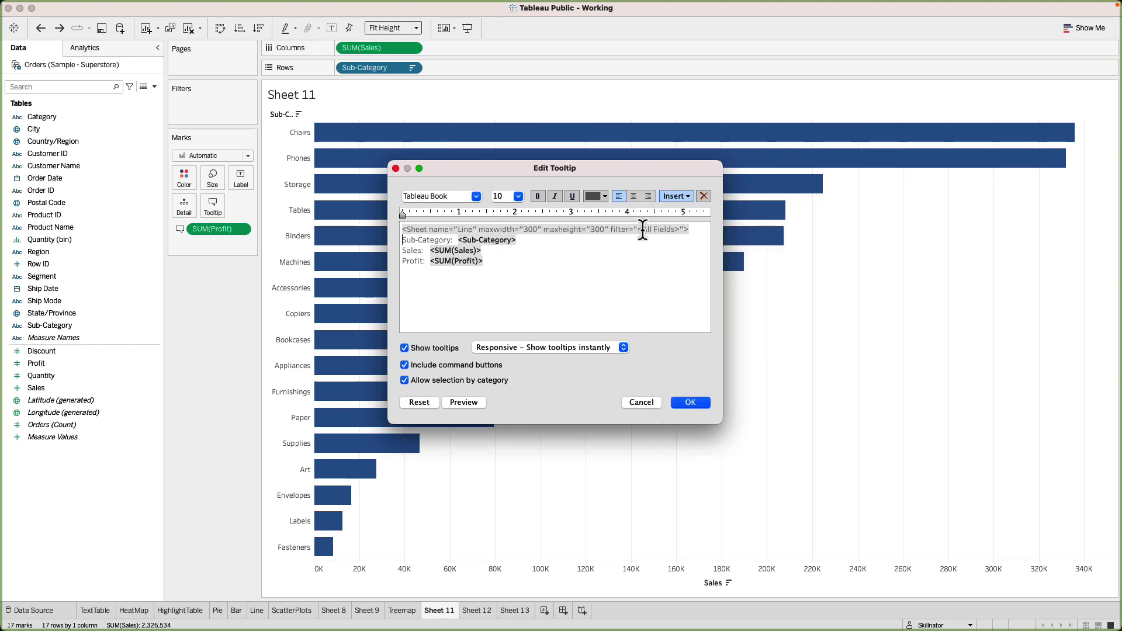
Step: Inspect the inserted Sheet tag's width and height limits and the existing lines, then apply the tooltip
mouse_move(690, 229)
mouse_down()
mouse_move(535, 229)
mouse_move(692, 230)
mouse_up()
shift+click(407, 229)
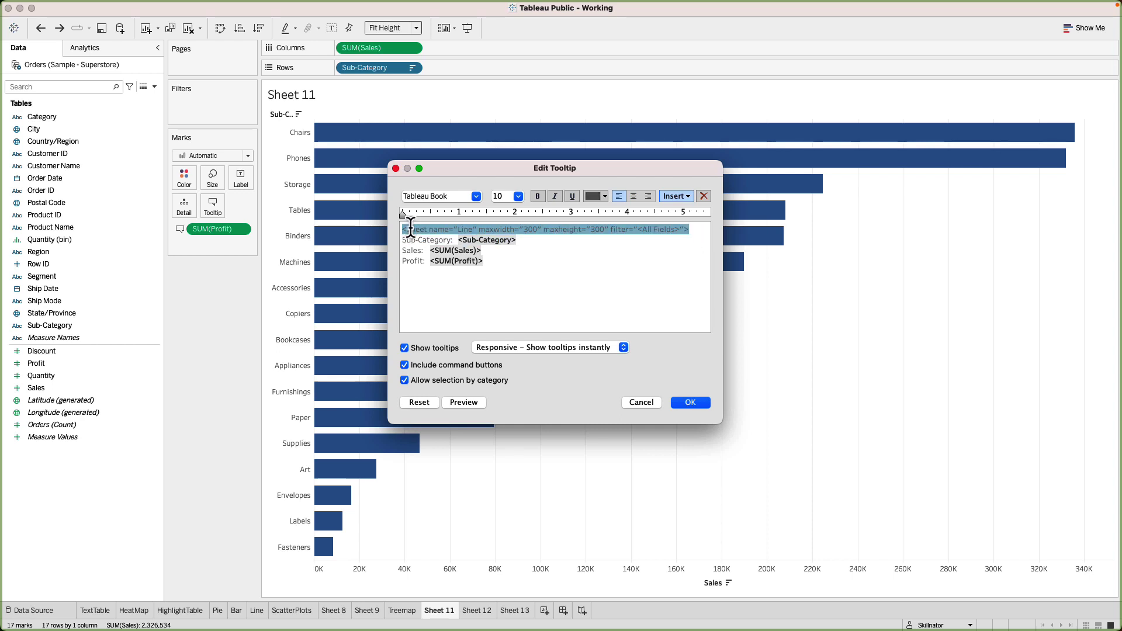
drag(403, 229, 442, 229)
click(469, 229)
drag(482, 229, 609, 230)
click(625, 229)
drag(505, 264, 399, 239)
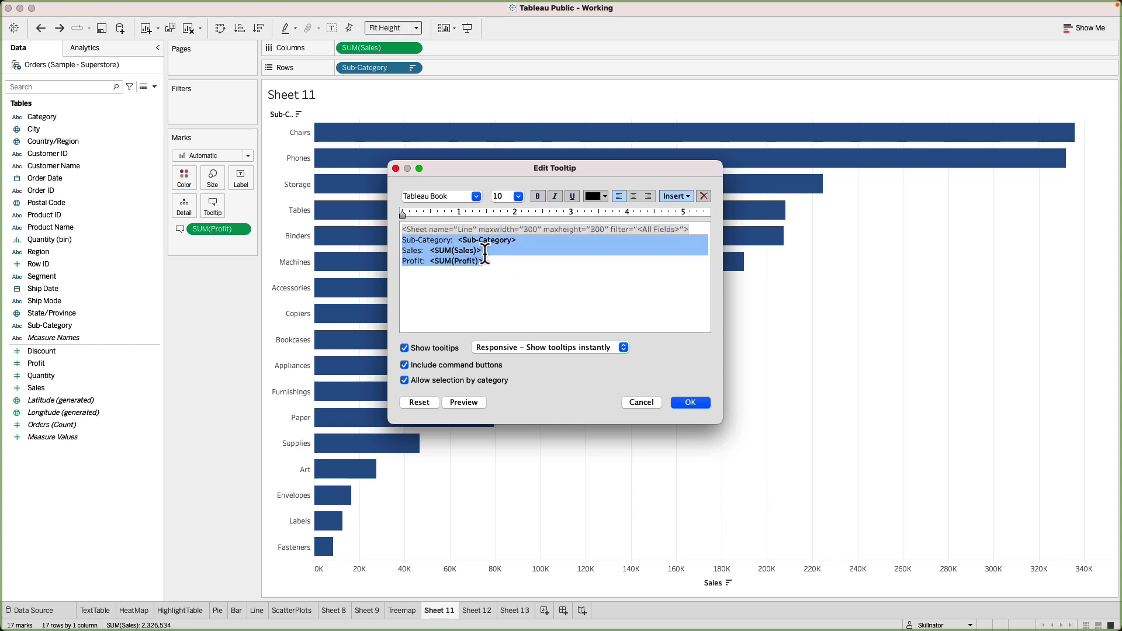
click(515, 261)
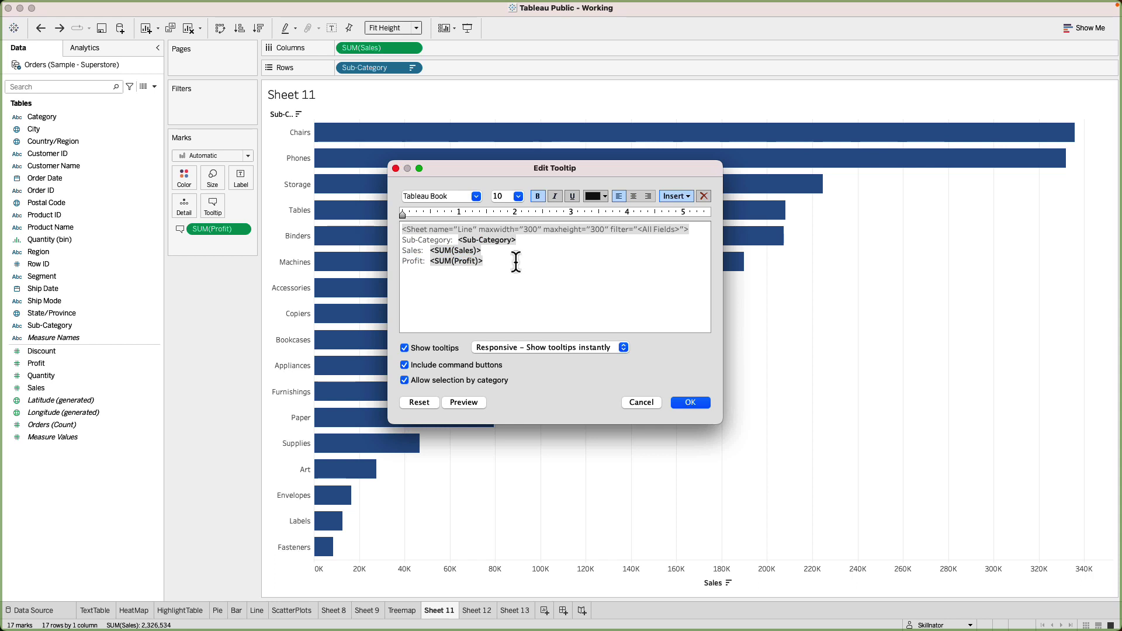
click(693, 406)
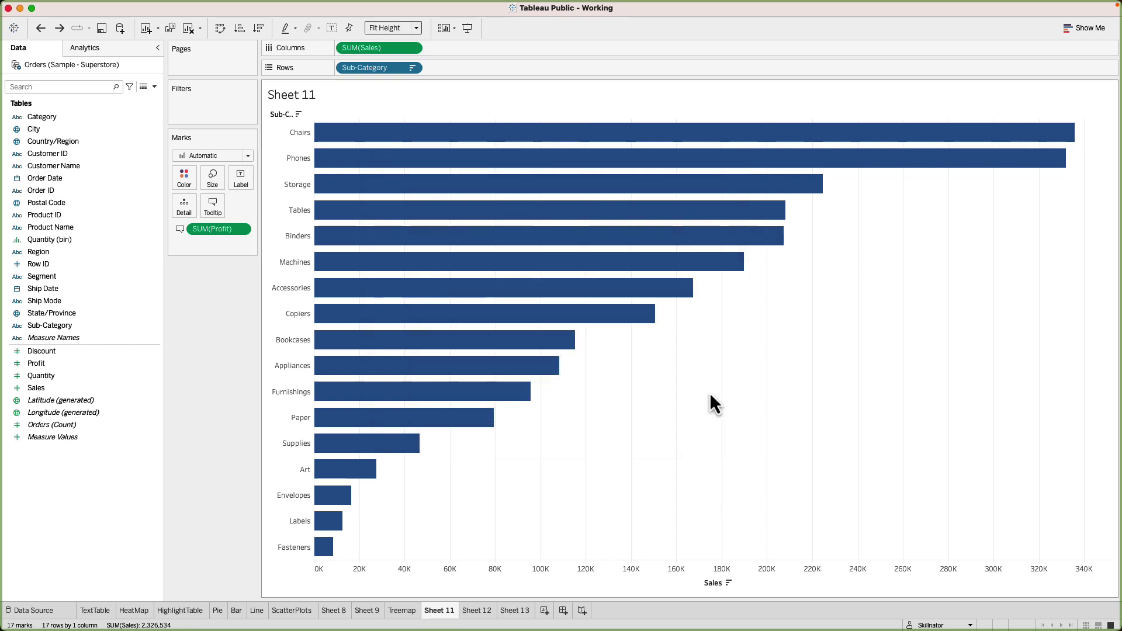
mouse_move(815, 133)
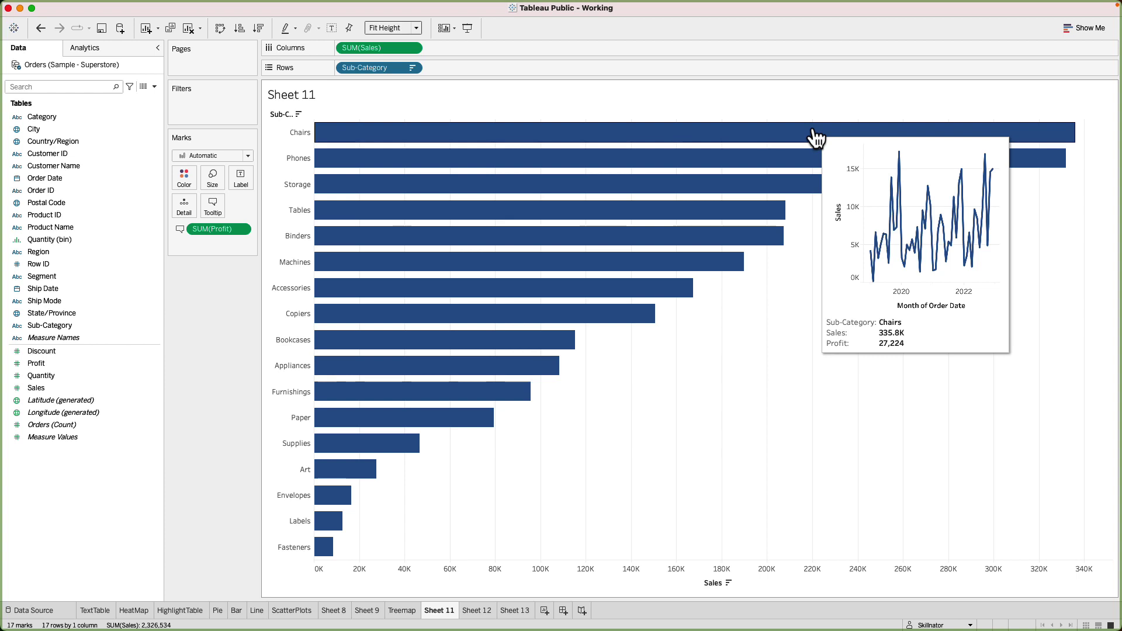
mouse_move(811, 164)
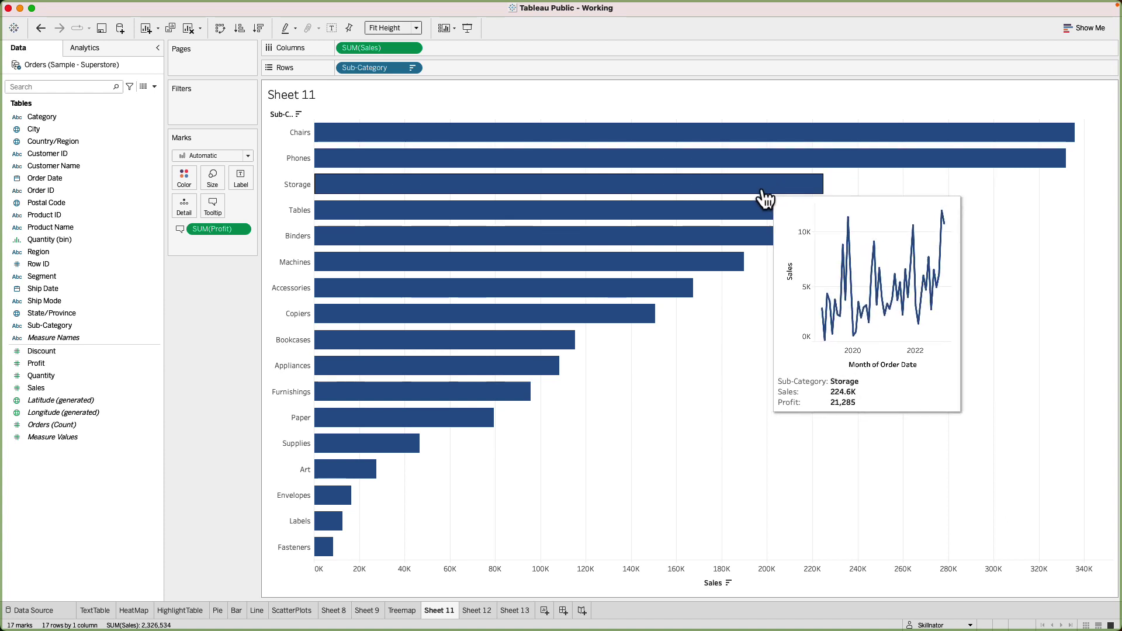
mouse_move(706, 225)
mouse_move(675, 246)
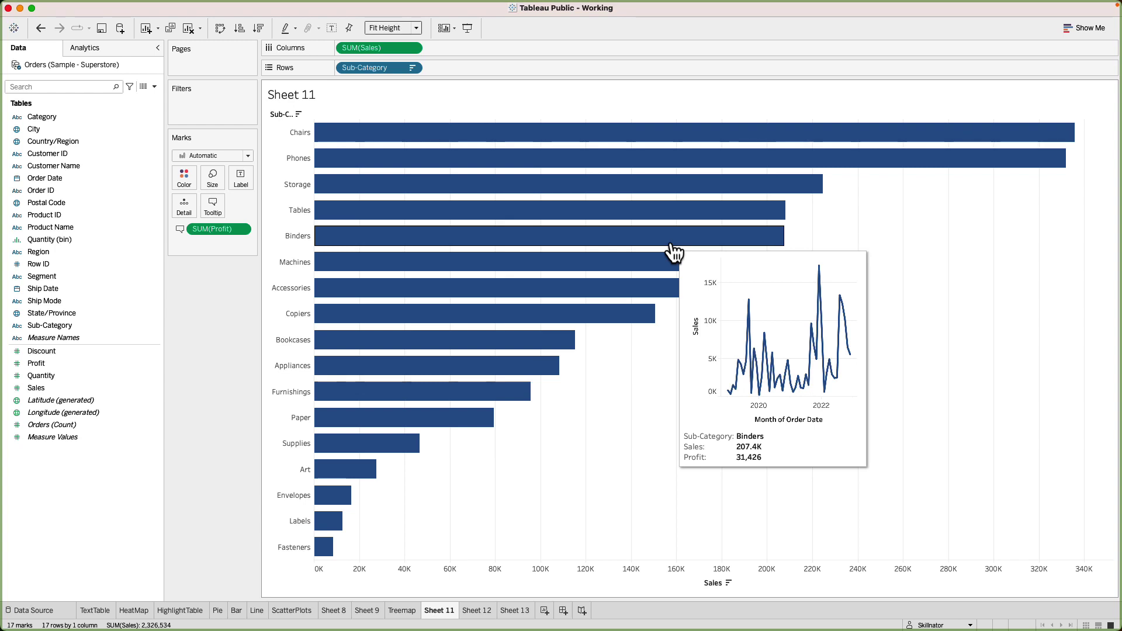
Step: Change the embedded Line sheet's maxwidth and maxheight from 300 to 400 in the tooltip
click(220, 210)
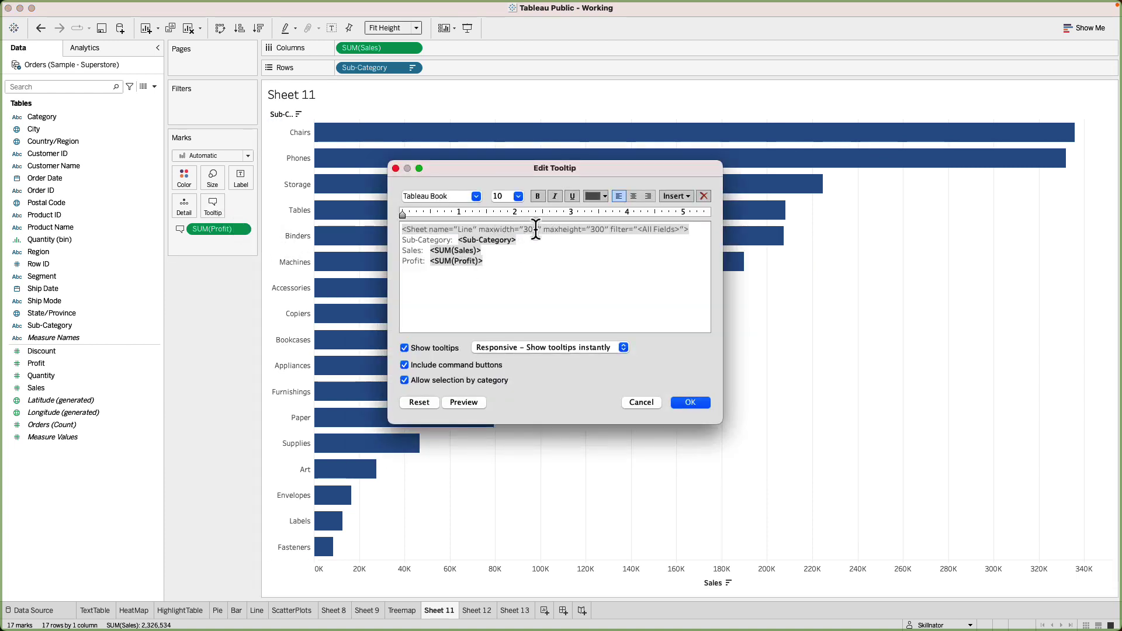
double_click(532, 229)
text(400)
double_click(597, 230)
text(400)
click(699, 405)
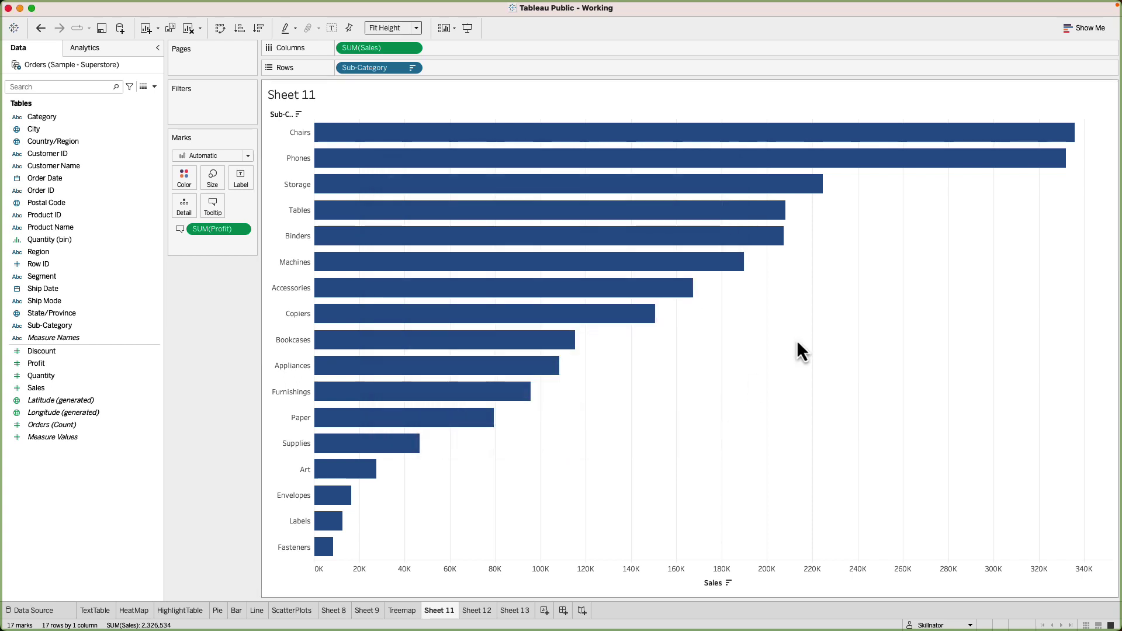
mouse_move(853, 149)
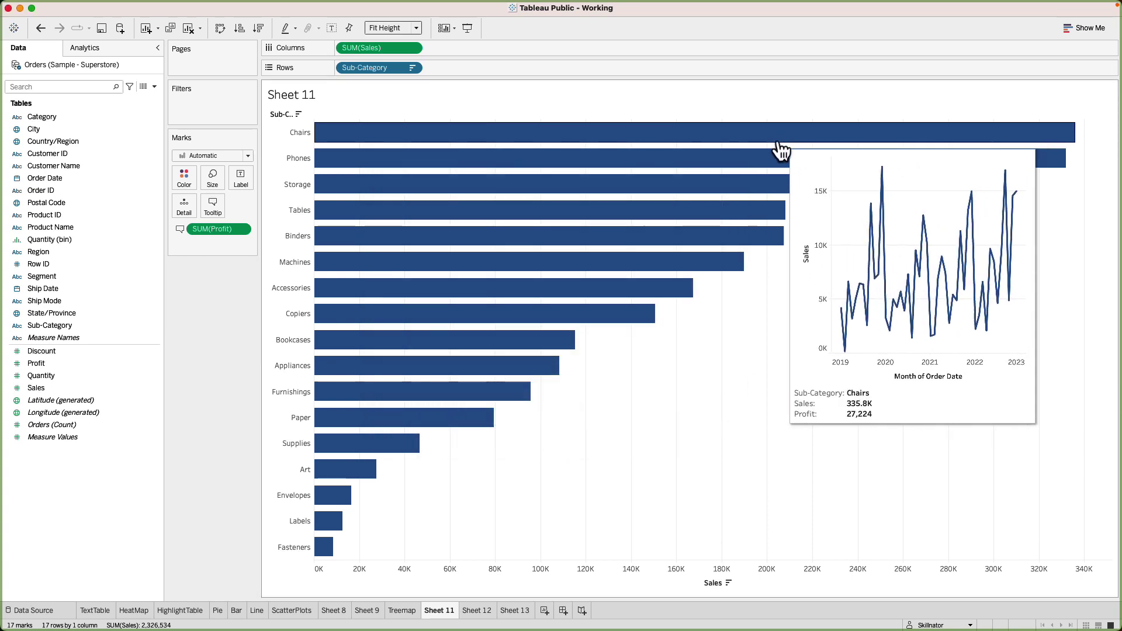